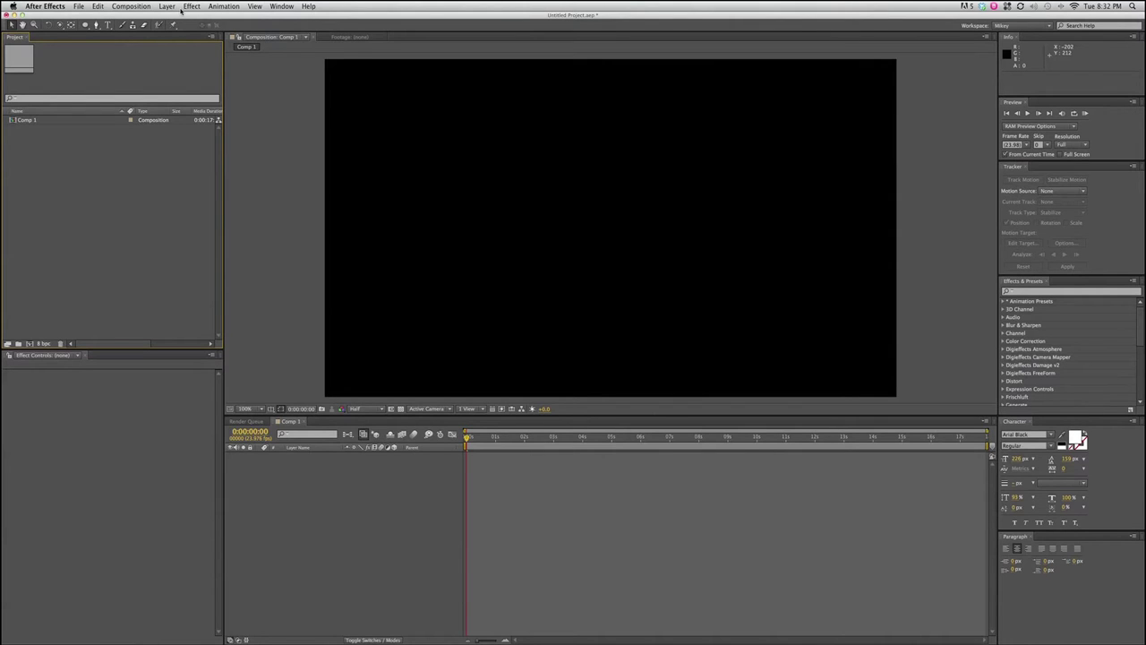
Step: Create a white '3D space' text layer and switch on its 3D Layer switch
{"action": "left_click", "coordinate": [108, 25]}
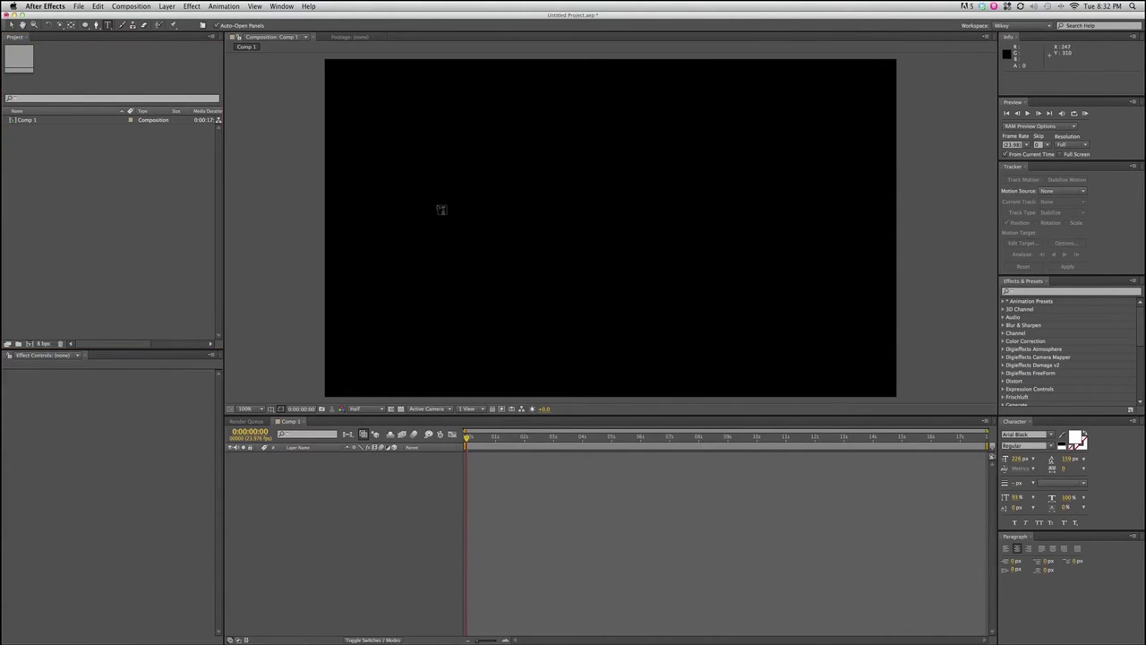
{"action": "left_click", "coordinate": [497, 199]}
{"action": "type", "text": "3"}
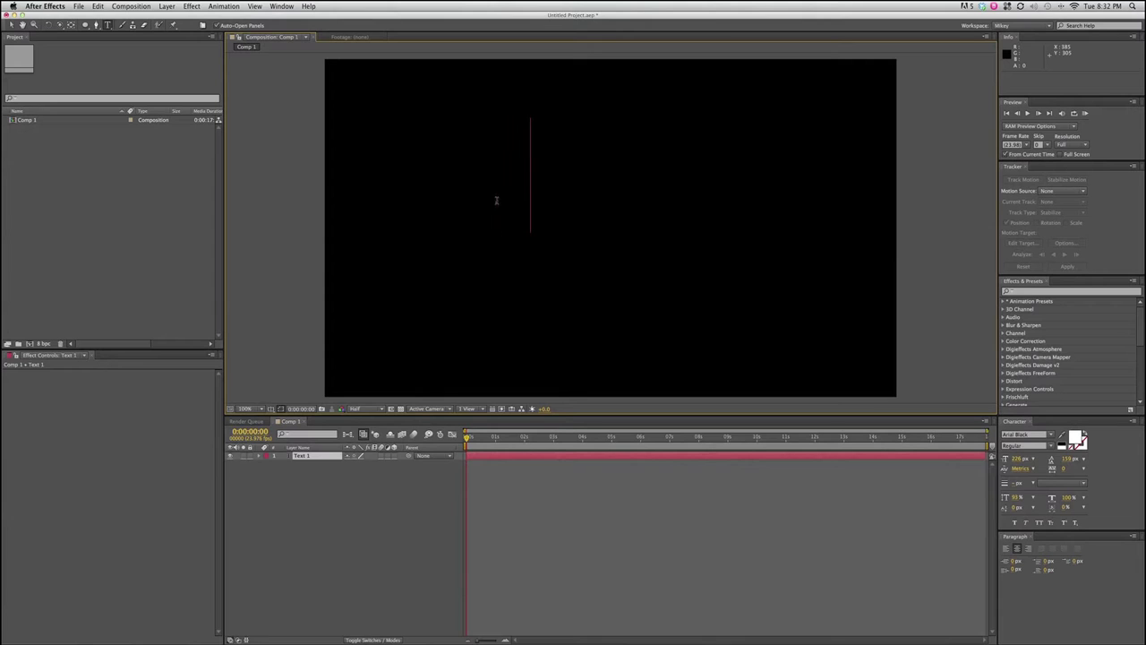
{"action": "type", "text": "D sp"}
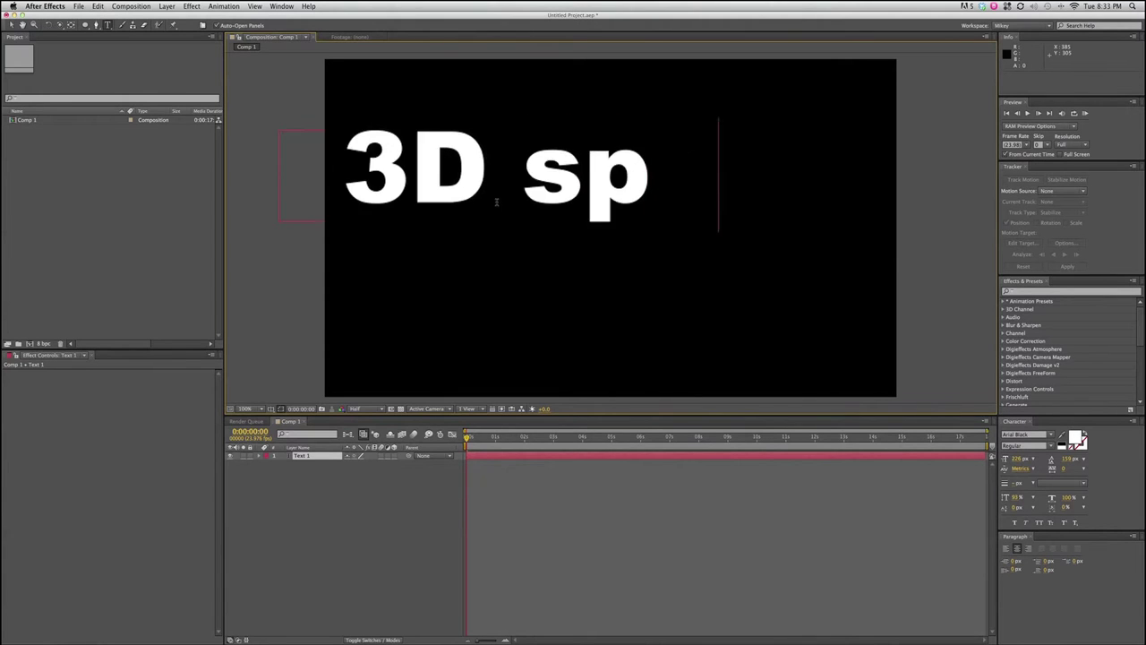
{"action": "type", "text": "ace"}
{"action": "left_click", "coordinate": [500, 458]}
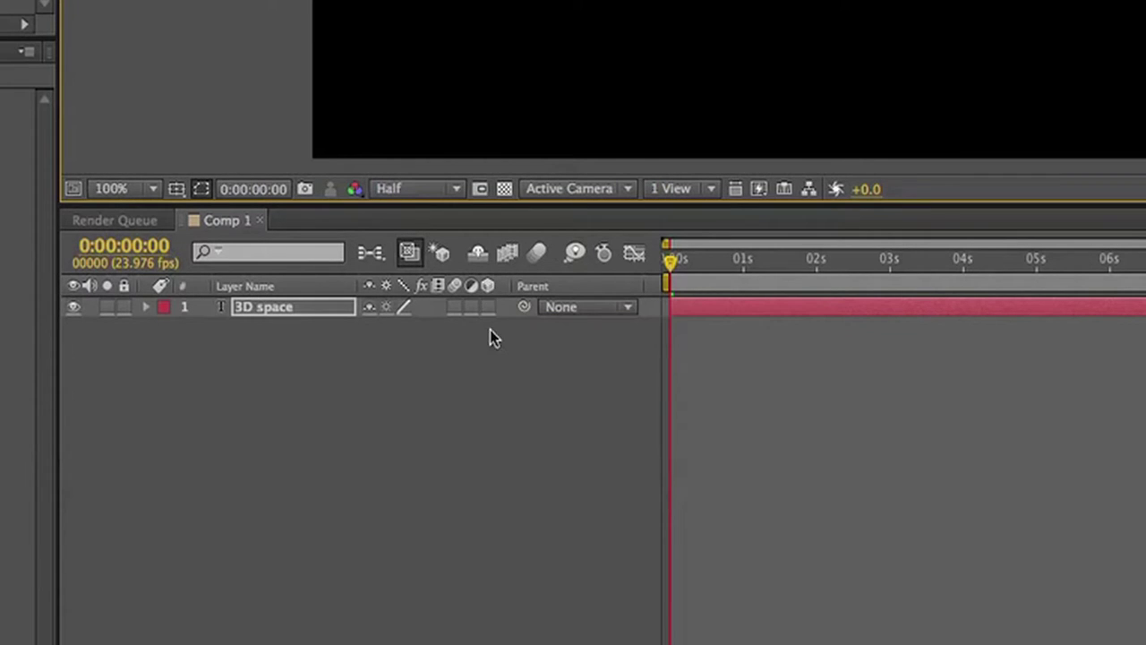
{"action": "left_click", "coordinate": [490, 307]}
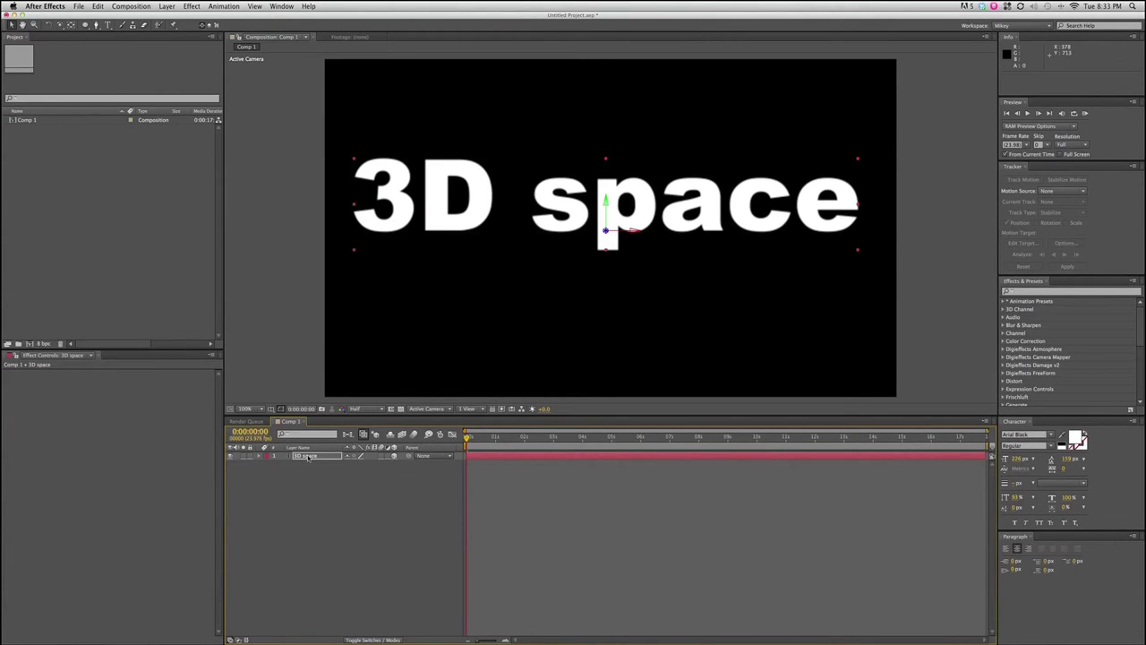
{"action": "left_click", "coordinate": [261, 456]}
Step: Keyframe Position at 0s, then set Position Z to -3000 at about one second
{"action": "left_click", "coordinate": [266, 475]}
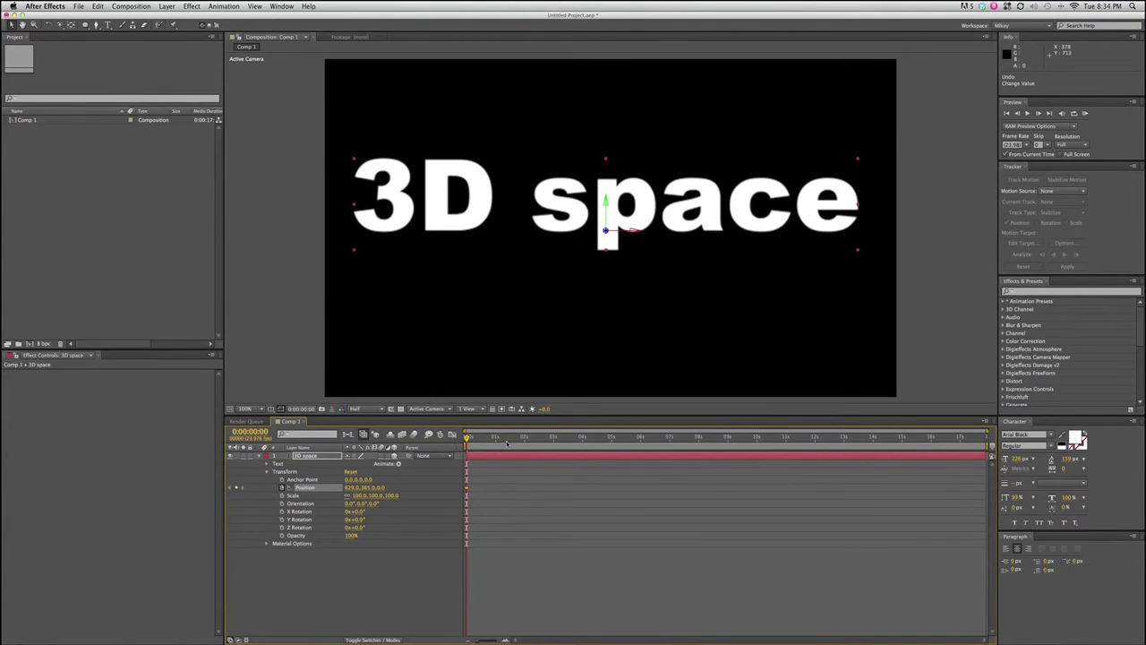
{"action": "left_click", "coordinate": [494, 440]}
{"action": "left_click", "coordinate": [384, 487]}
{"action": "key", "text": "Return"}
Step: Rewind and preview the text flying toward the camera
{"action": "left_click", "coordinate": [469, 438]}
{"action": "left_click_drag", "start_coordinate": [469, 439], "coordinate": [430, 436]}
{"action": "key", "text": "space"}
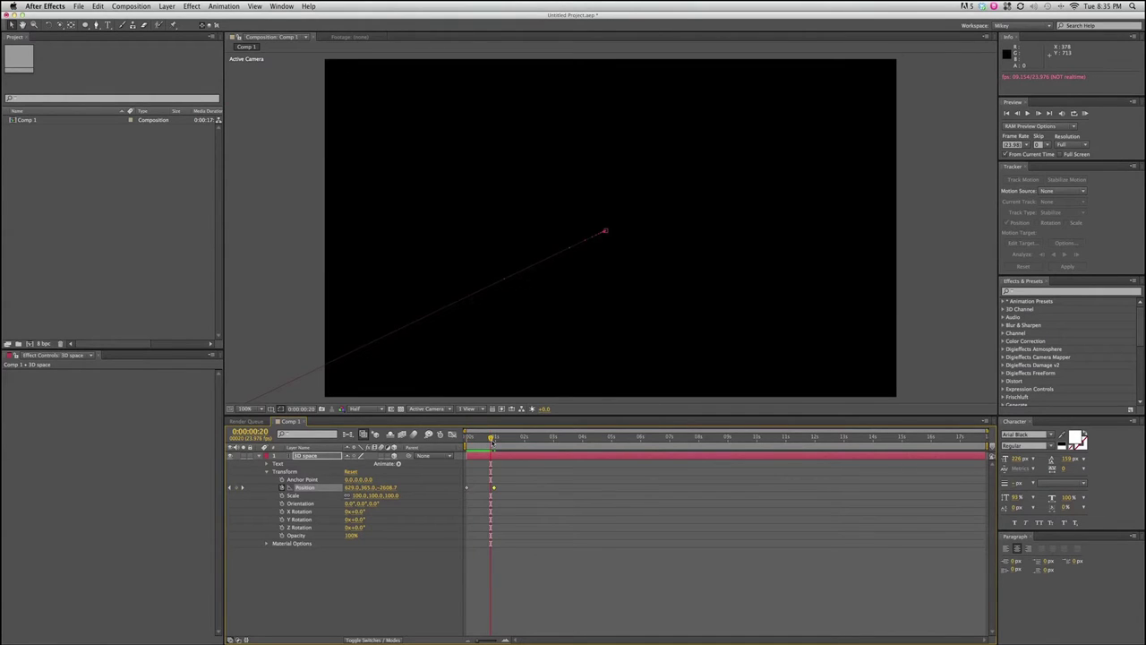
{"action": "left_click_drag", "start_coordinate": [491, 439], "coordinate": [456, 445]}
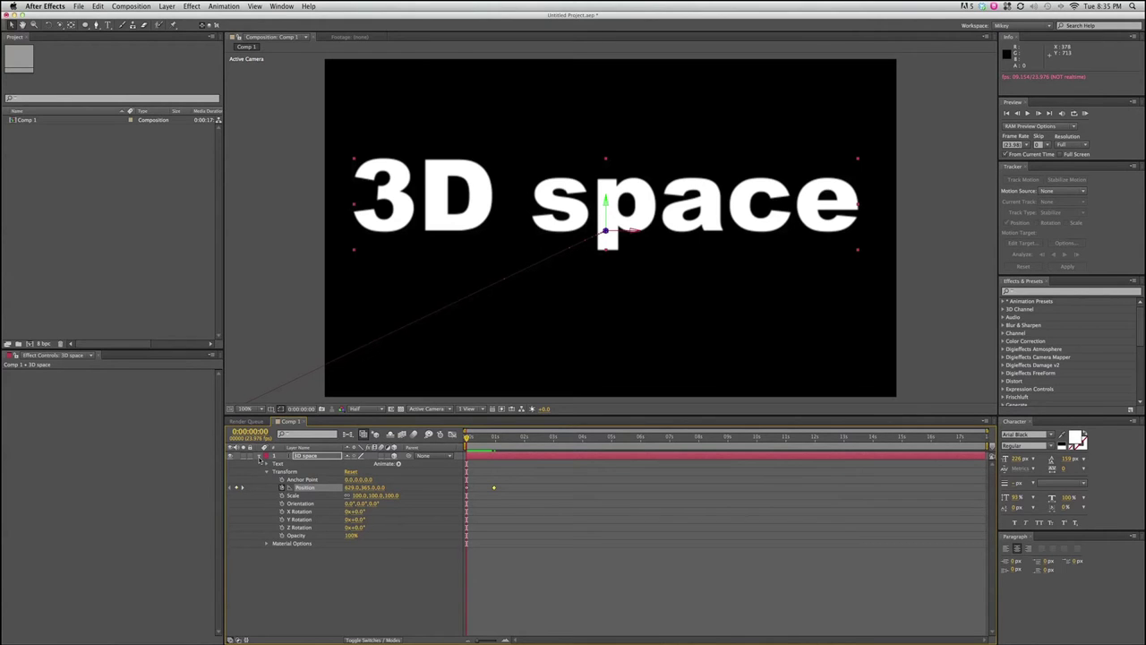
Step: Enable composition motion blur and preview the blurred '3D space' fly-through from frame zero
{"action": "left_click", "coordinate": [258, 457]}
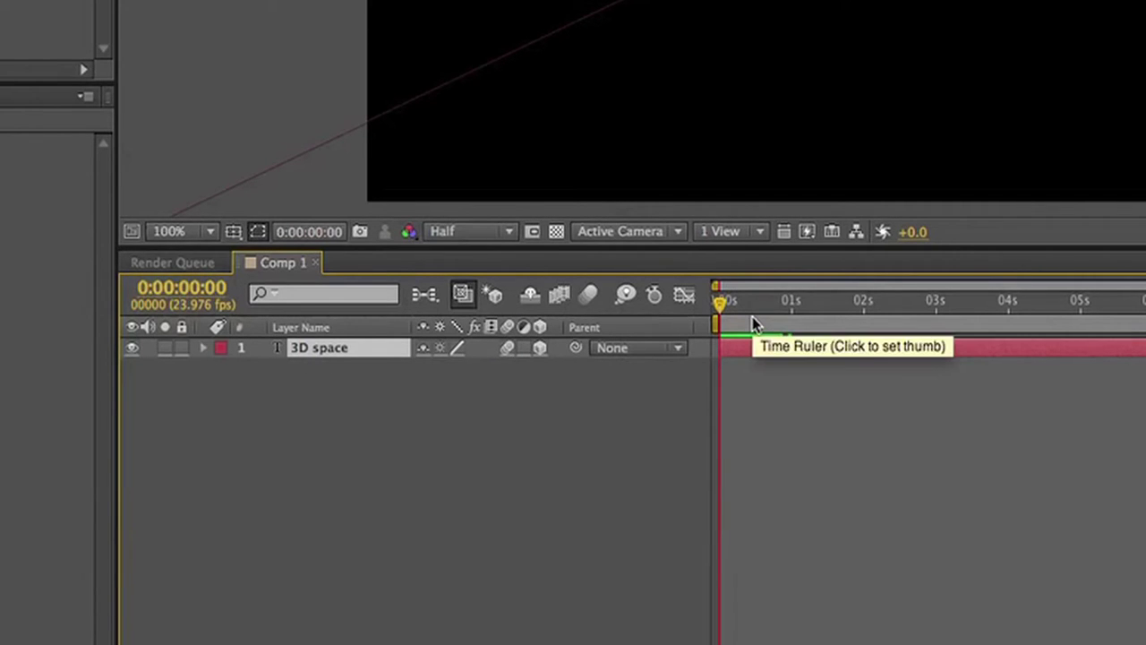
{"action": "key", "text": "space"}
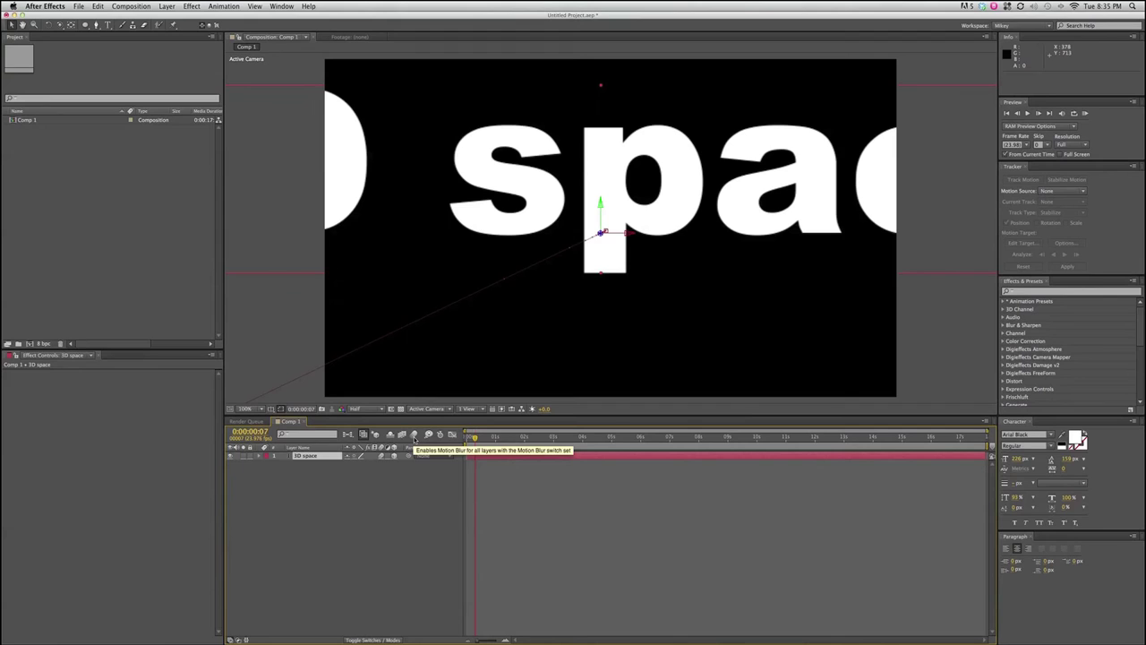
{"action": "left_click", "coordinate": [414, 435]}
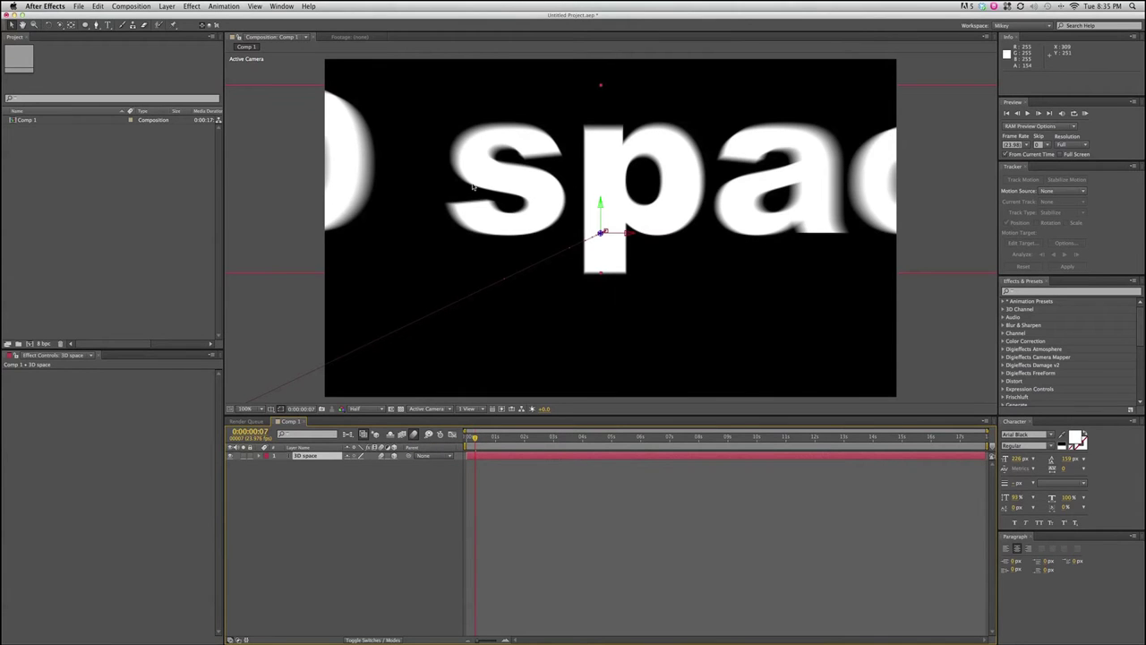
{"action": "left_click_drag", "start_coordinate": [474, 438], "coordinate": [465, 438]}
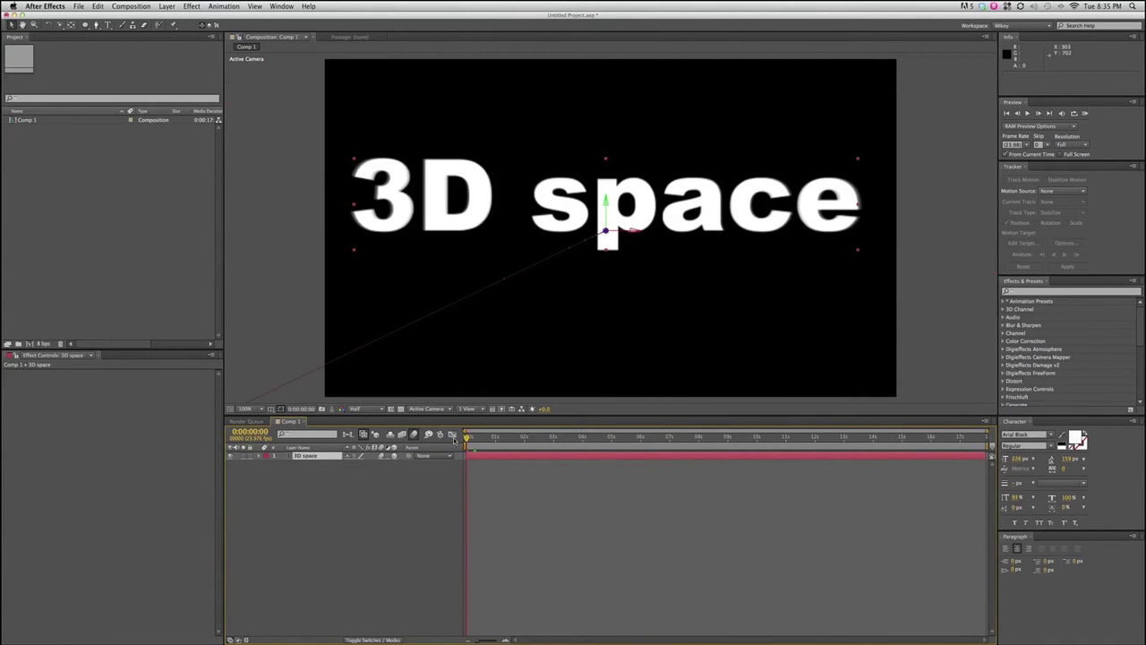
{"action": "key", "text": "space"}
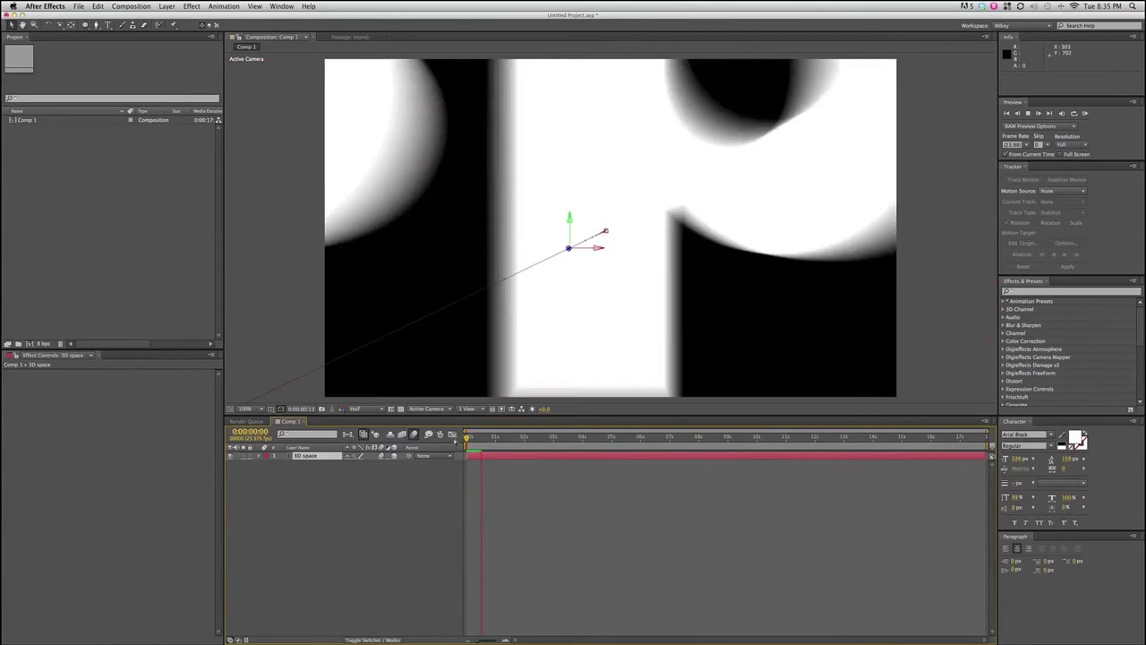
{"action": "key", "text": "space"}
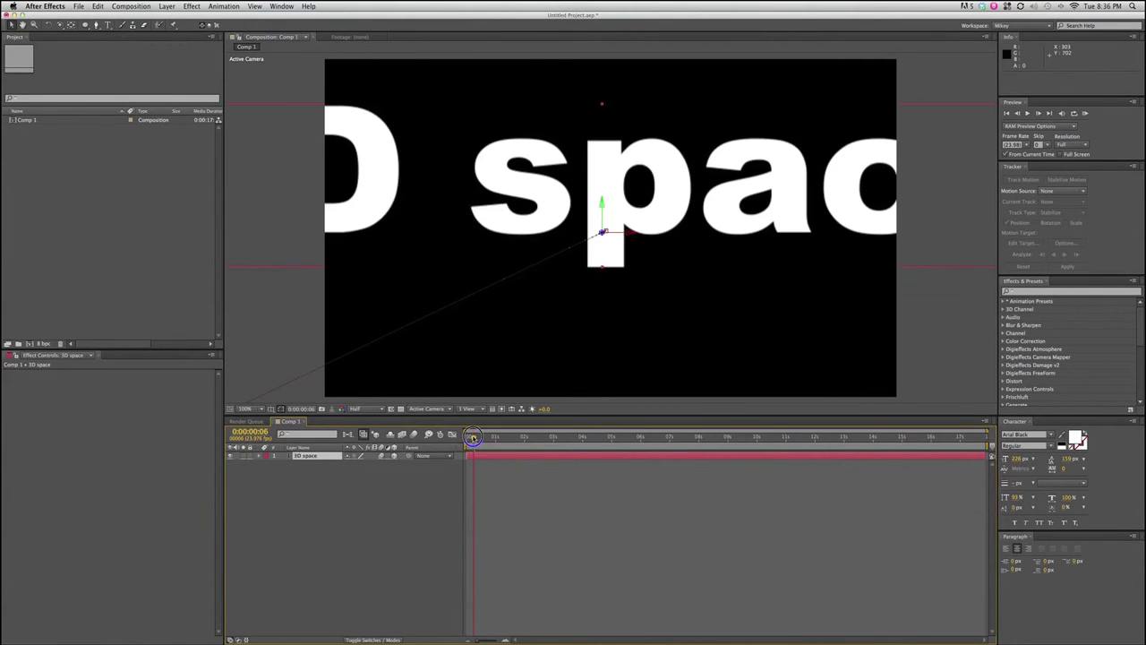
{"action": "left_click", "coordinate": [452, 436]}
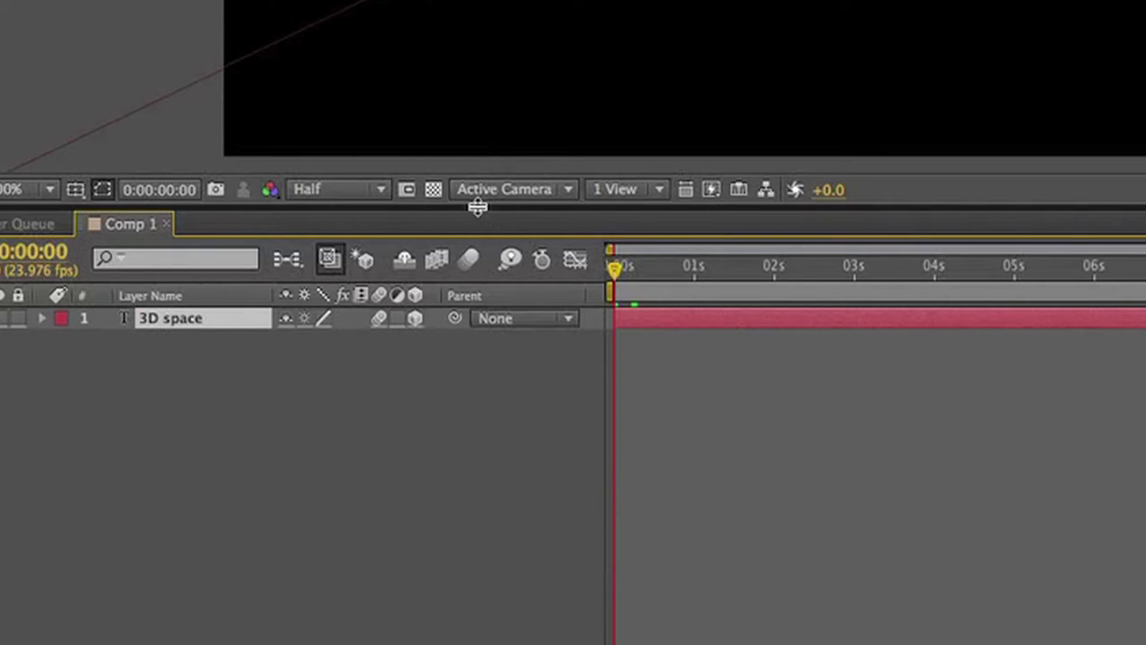
{"action": "left_click", "coordinate": [567, 193]}
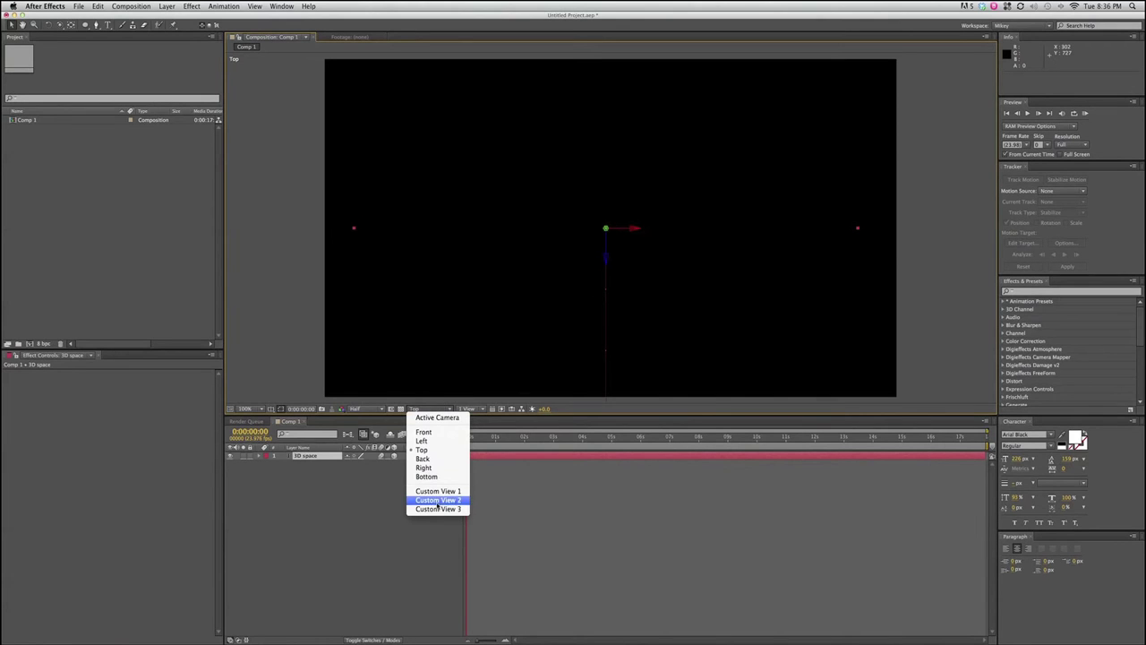
{"action": "left_click", "coordinate": [436, 494]}
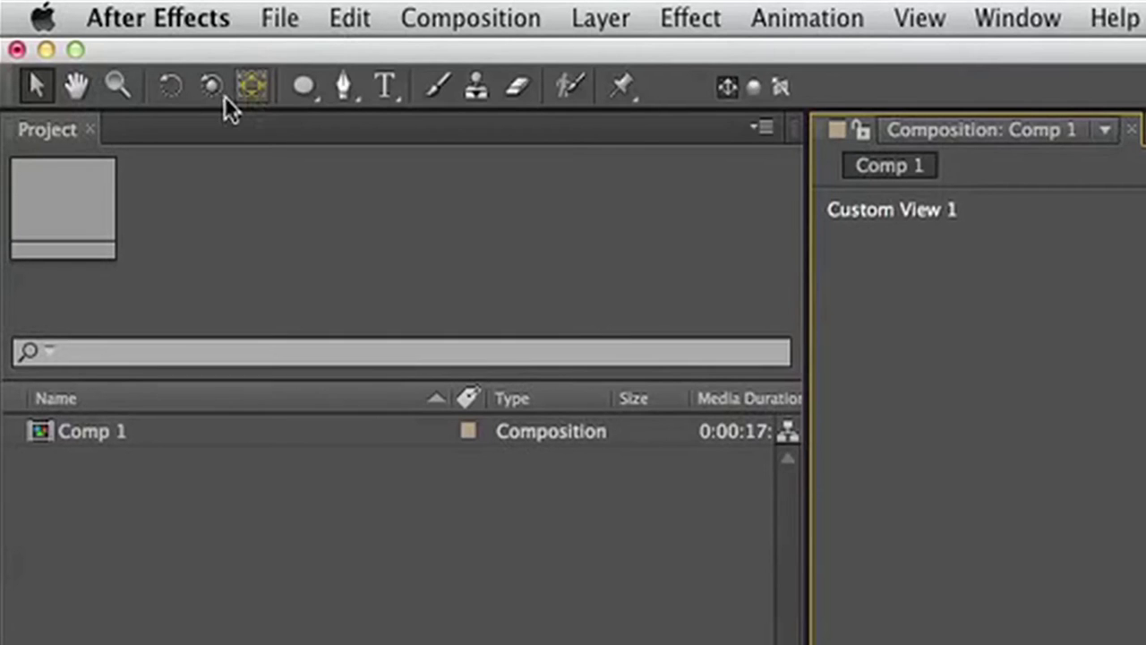
{"action": "left_click", "coordinate": [61, 27]}
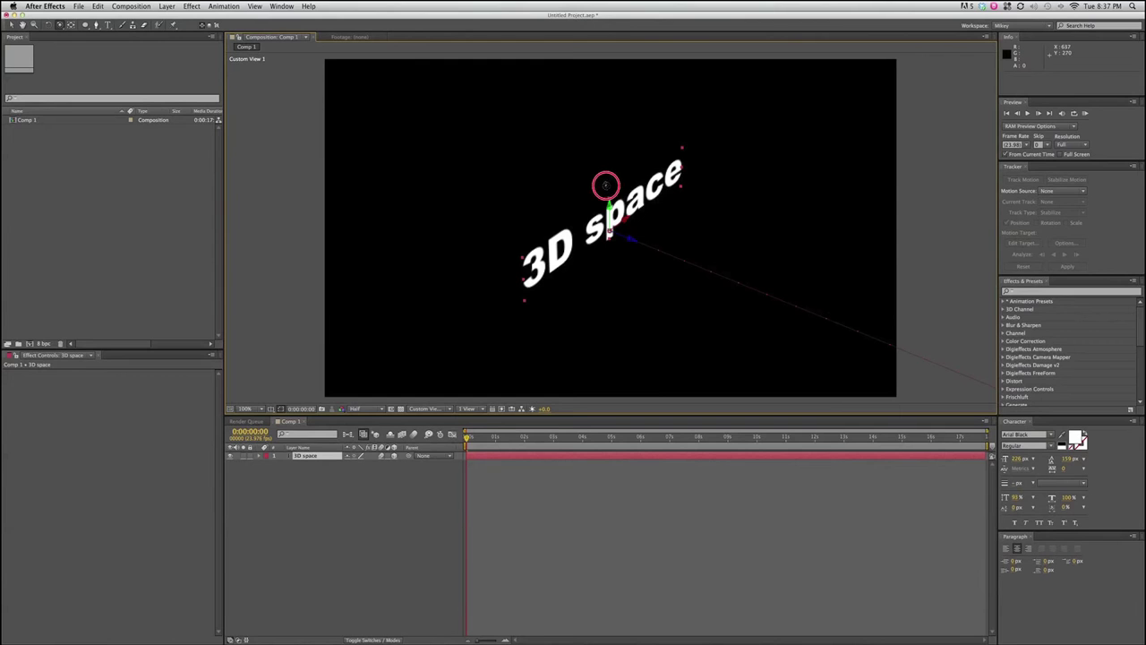
{"action": "left_click_drag", "start_coordinate": [605, 185], "coordinate": [520, 181]}
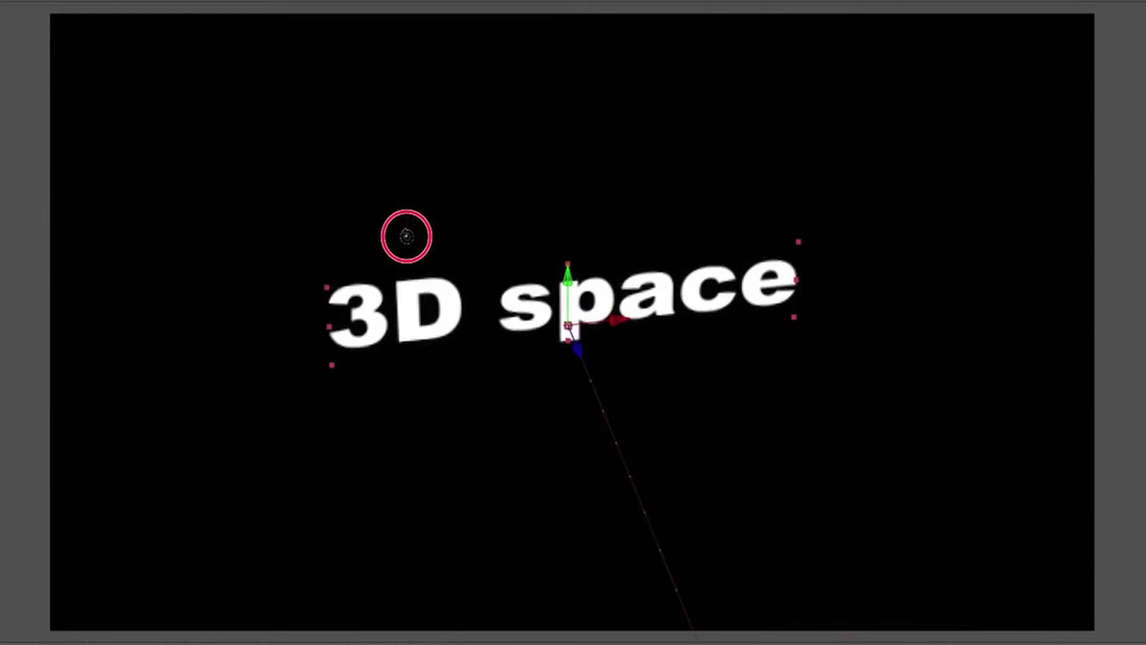
{"action": "mouse_move", "coordinate": [407, 236]}
{"action": "left_mouse_down"}
{"action": "mouse_move", "coordinate": [99, 176]}
{"action": "mouse_move", "coordinate": [138, 120]}
{"action": "mouse_move", "coordinate": [177, 126]}
{"action": "mouse_move", "coordinate": [205, 223]}
{"action": "mouse_move", "coordinate": [177, 269]}
{"action": "left_mouse_up"}
{"action": "left_click", "coordinate": [167, 6]}
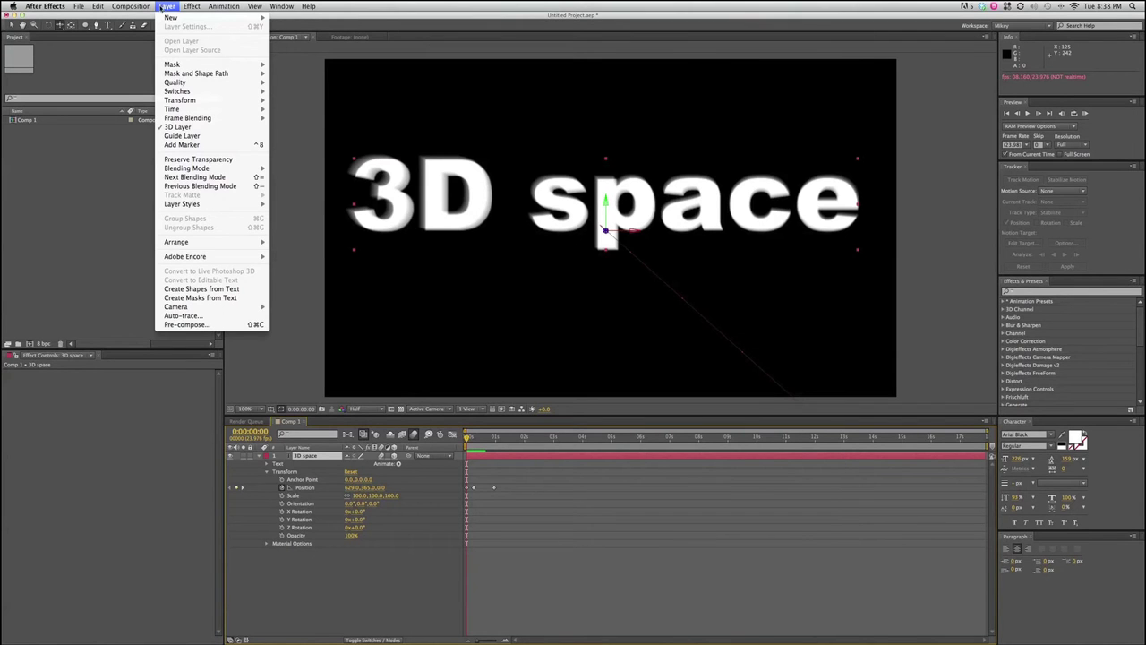
{"action": "mouse_move", "coordinate": [171, 18]}
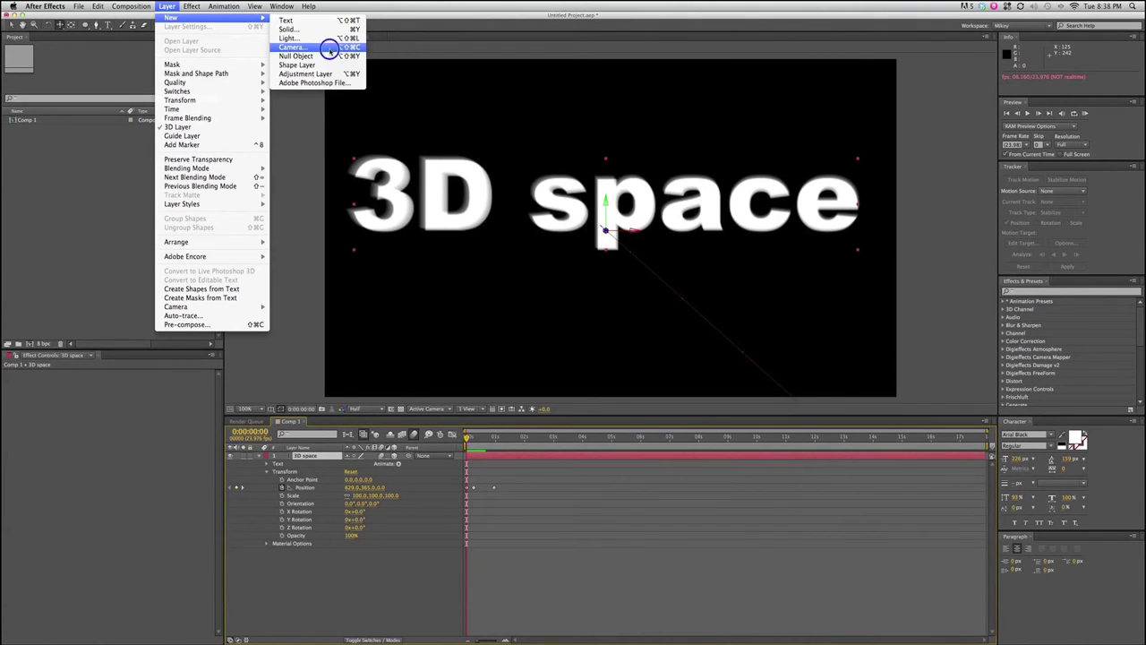
Step: Add Camera 1, duplicate the '3D space' layer, and move the copy straight up
{"action": "left_click", "coordinate": [329, 47]}
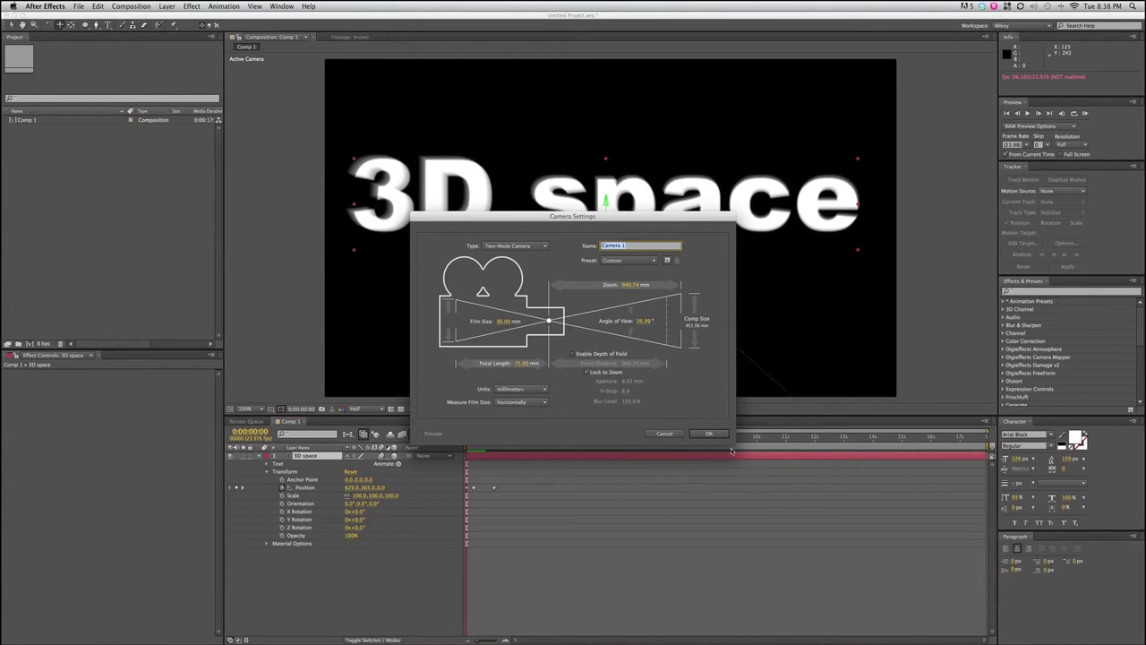
{"action": "left_click", "coordinate": [708, 434]}
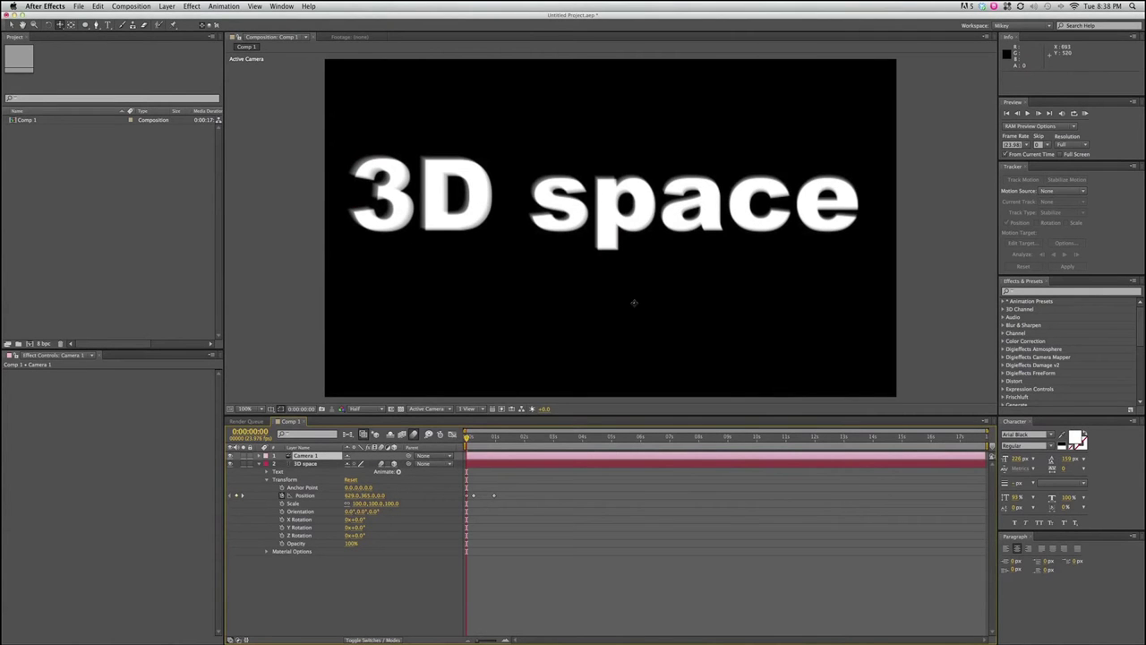
{"action": "left_click", "coordinate": [261, 463]}
{"action": "key", "text": "ctrl+d"}
{"action": "key", "text": "v"}
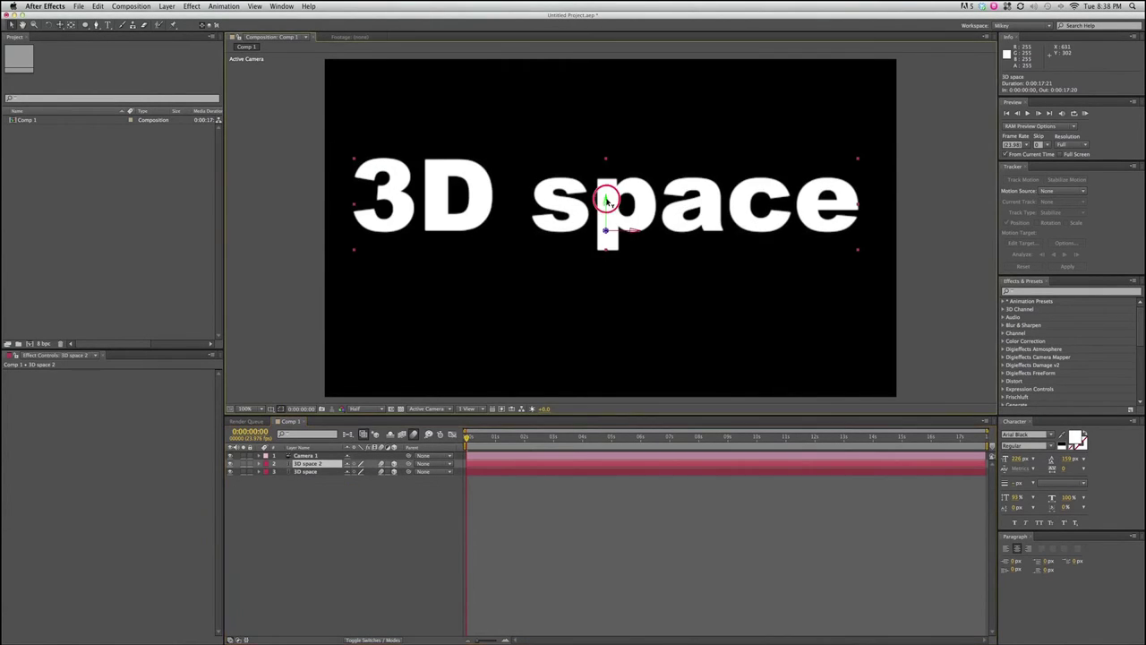
{"action": "left_click_drag", "start_coordinate": [606, 201], "coordinate": [606, 102]}
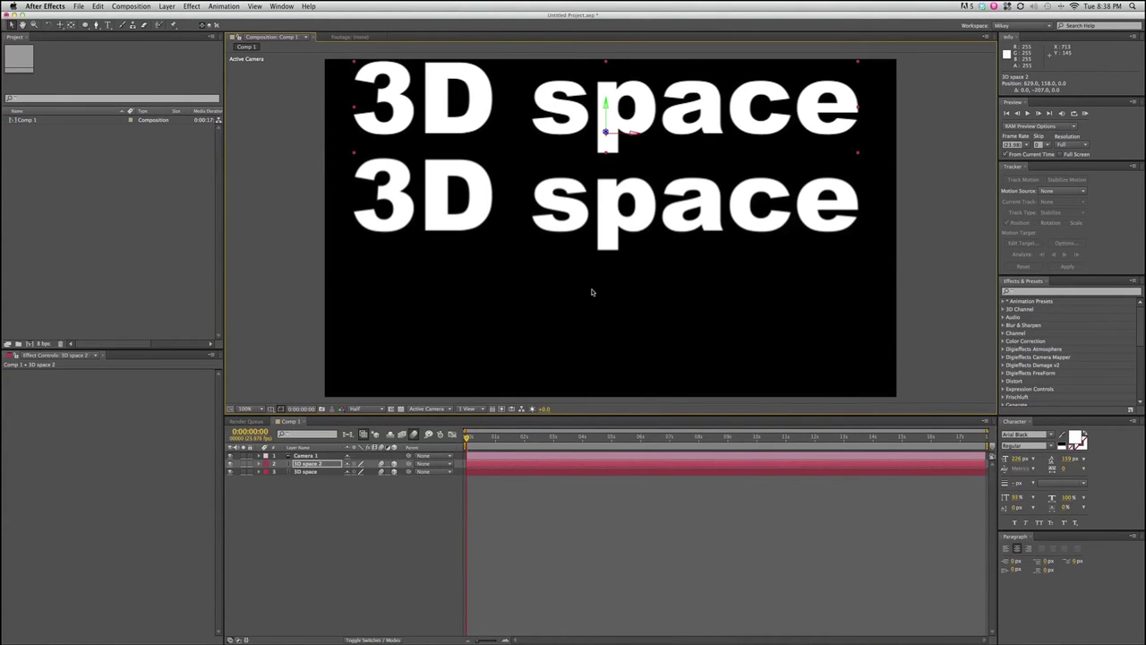
Step: Orbit Camera 1 so both '3D space' lines appear tilted
{"action": "left_click", "coordinate": [304, 456]}
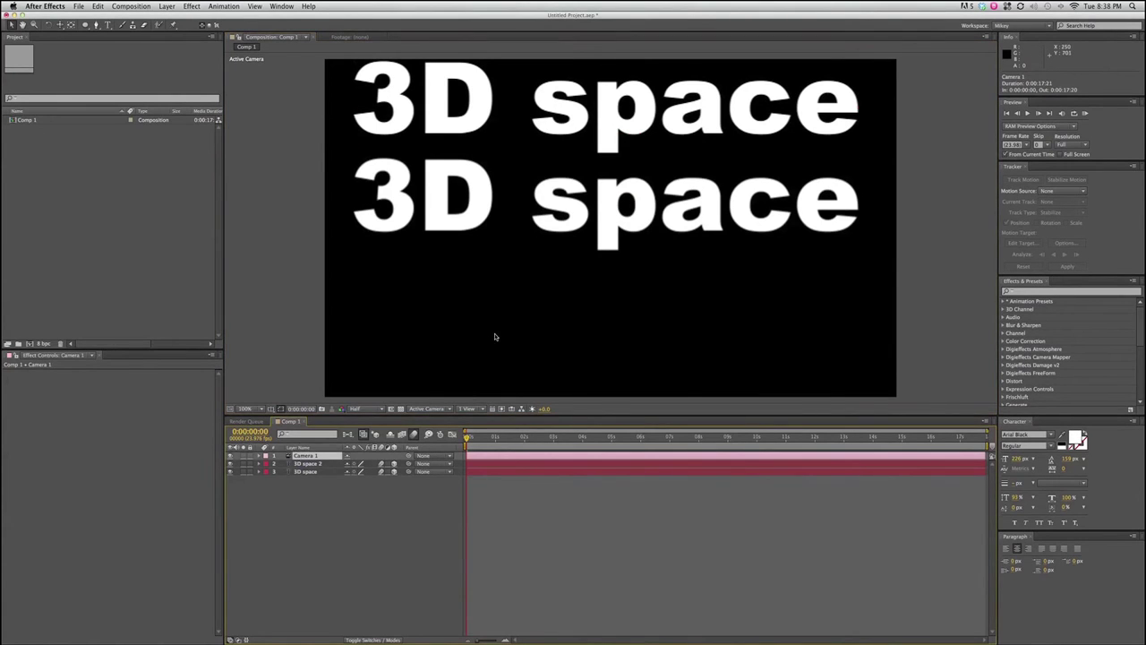
{"action": "key", "text": "c"}
{"action": "mouse_move", "coordinate": [560, 248]}
{"action": "left_mouse_down"}
{"action": "mouse_move", "coordinate": [747, 264]}
{"action": "mouse_move", "coordinate": [655, 271]}
{"action": "mouse_move", "coordinate": [563, 246]}
{"action": "left_mouse_up"}
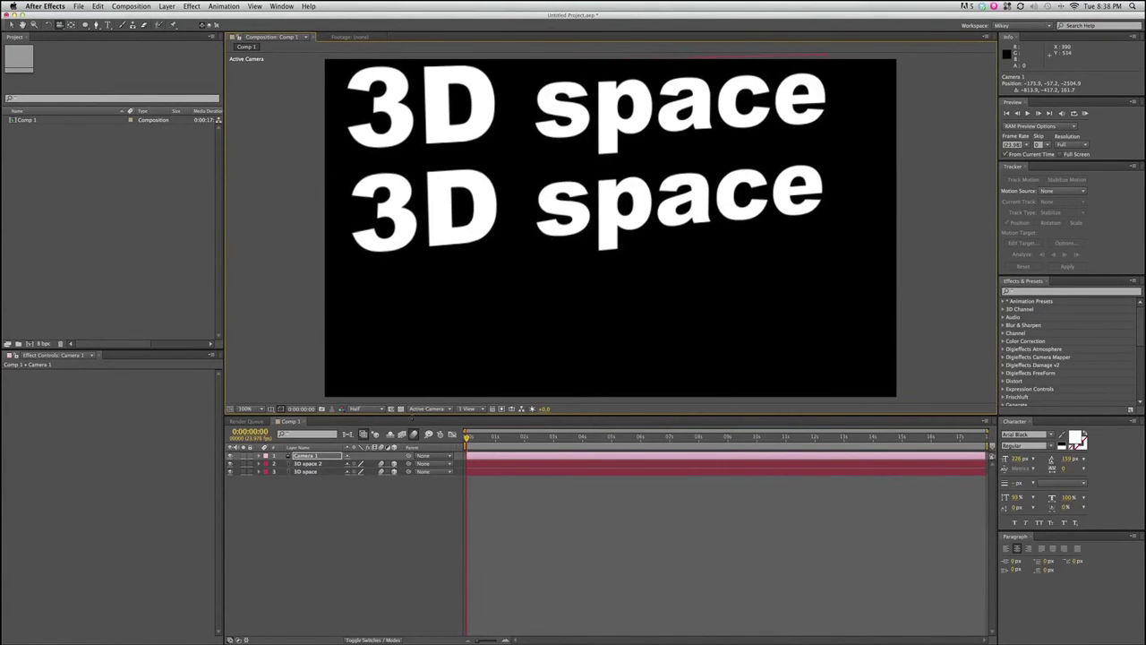
Step: Start a Position keyframe for Camera 1 at time zero
{"action": "left_click", "coordinate": [260, 457]}
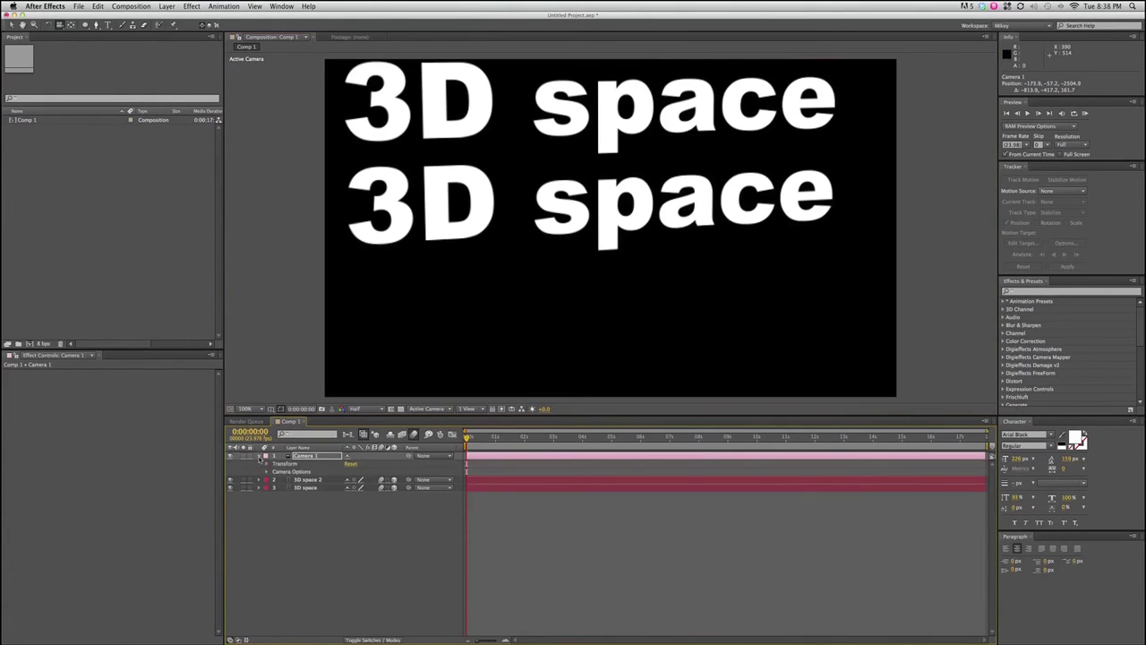
{"action": "left_click", "coordinate": [267, 464]}
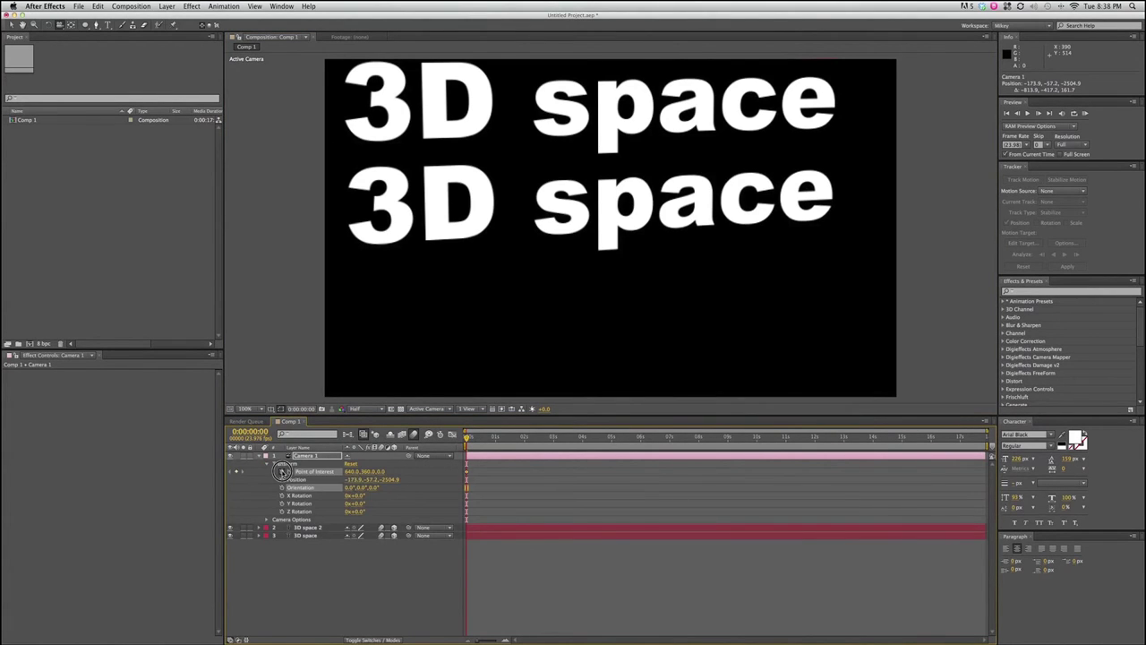
{"action": "left_click", "coordinate": [282, 480]}
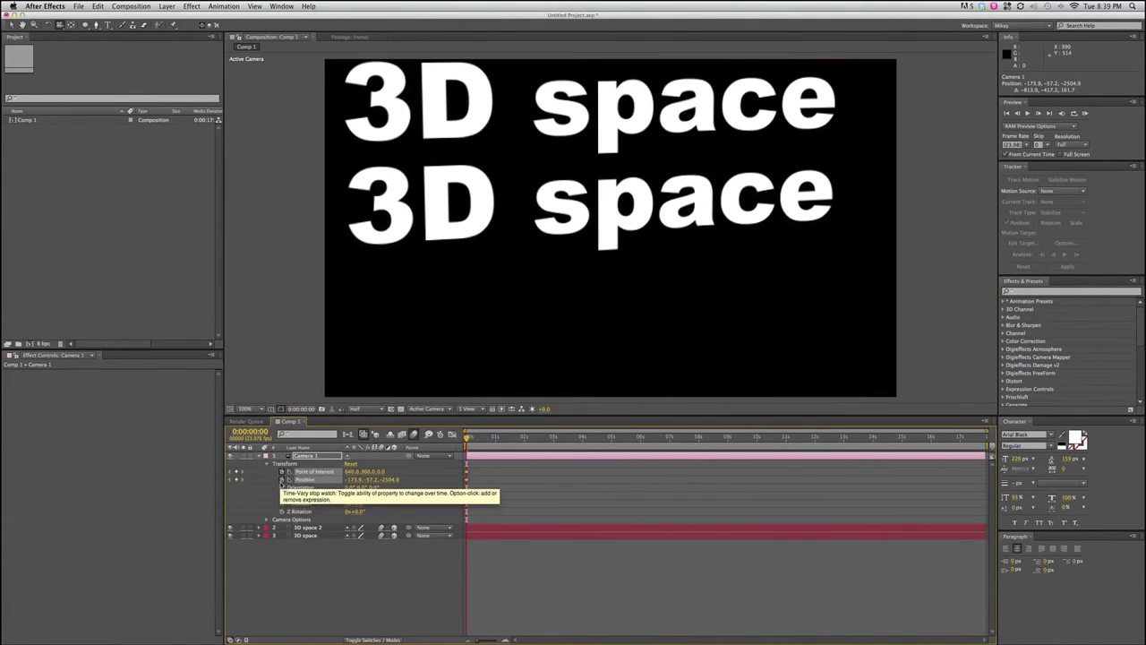
Step: Dolly the camera closer to both text lines at 0:00:00:18 and preview the move
{"action": "key", "text": "c"}
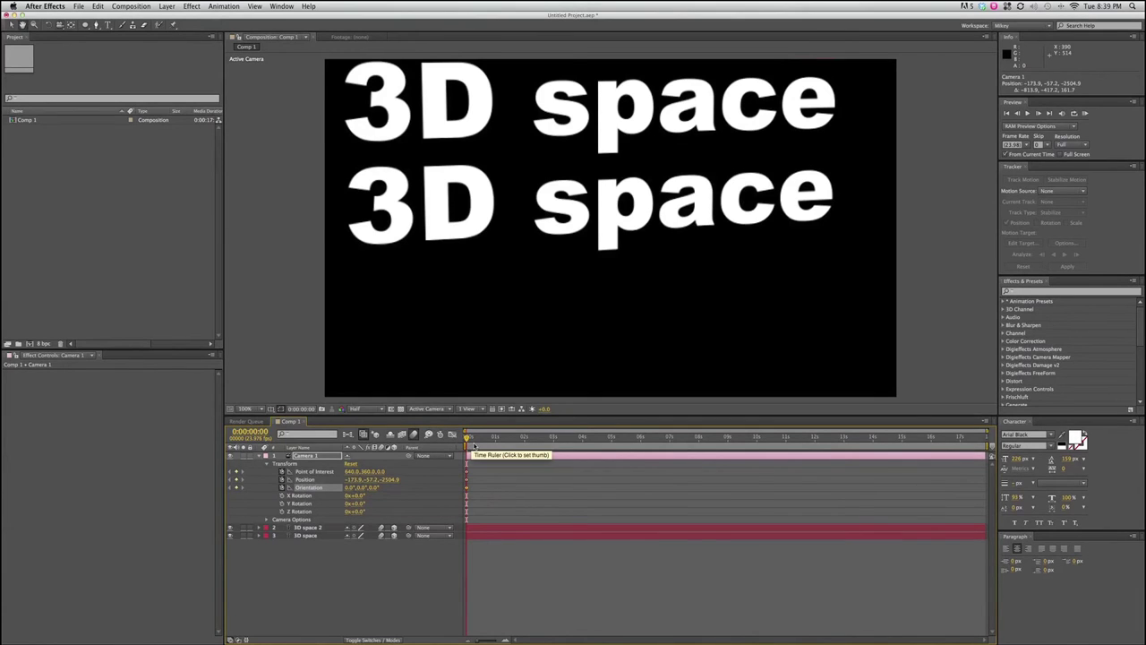
{"action": "left_click", "coordinate": [488, 437]}
{"action": "mouse_move", "coordinate": [519, 193]}
{"action": "left_mouse_down"}
{"action": "mouse_move", "coordinate": [550, 185]}
{"action": "mouse_move", "coordinate": [522, 61]}
{"action": "mouse_move", "coordinate": [532, 105]}
{"action": "left_mouse_up"}
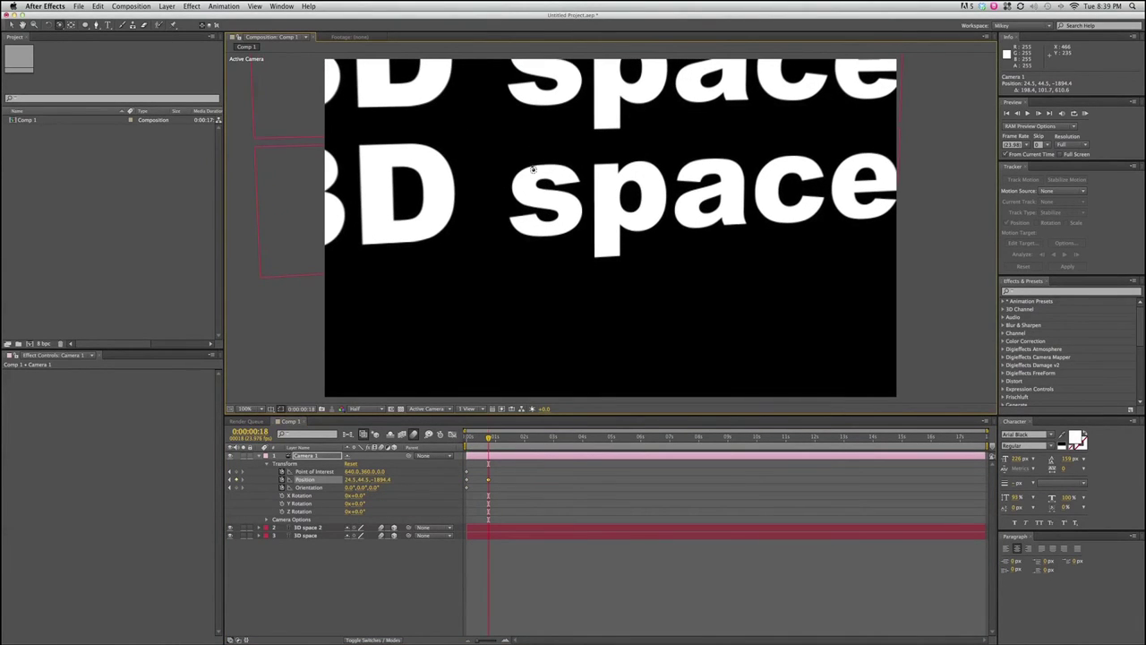
{"action": "left_click_drag", "start_coordinate": [533, 176], "coordinate": [584, 273]}
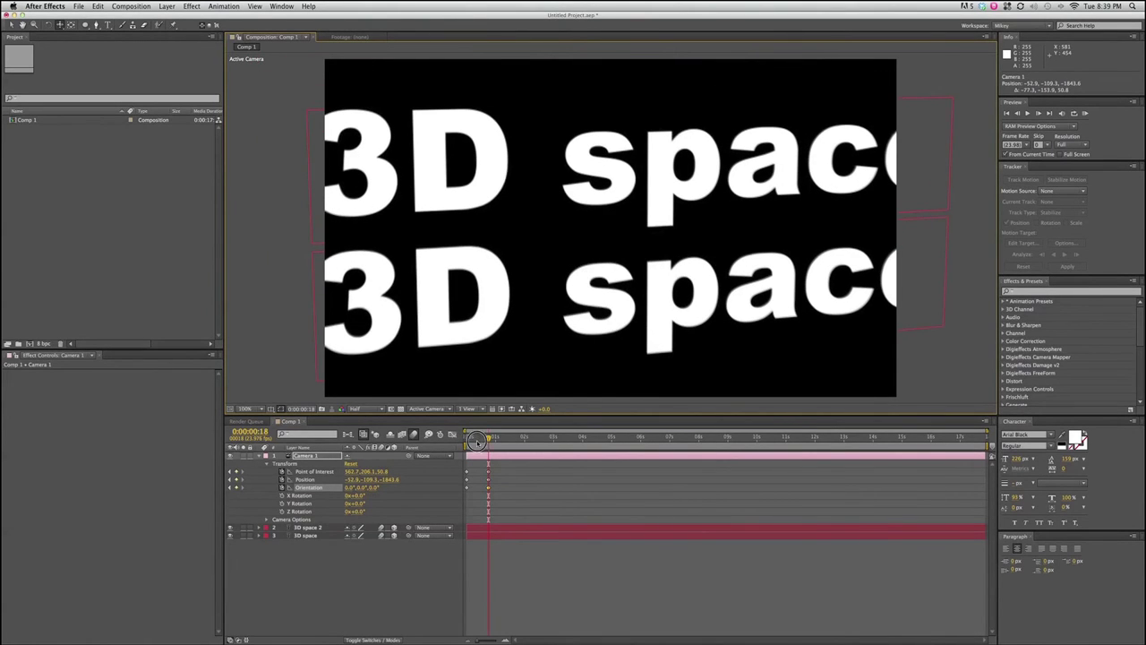
{"action": "left_click_drag", "start_coordinate": [488, 439], "coordinate": [454, 439]}
{"action": "key", "text": "space"}
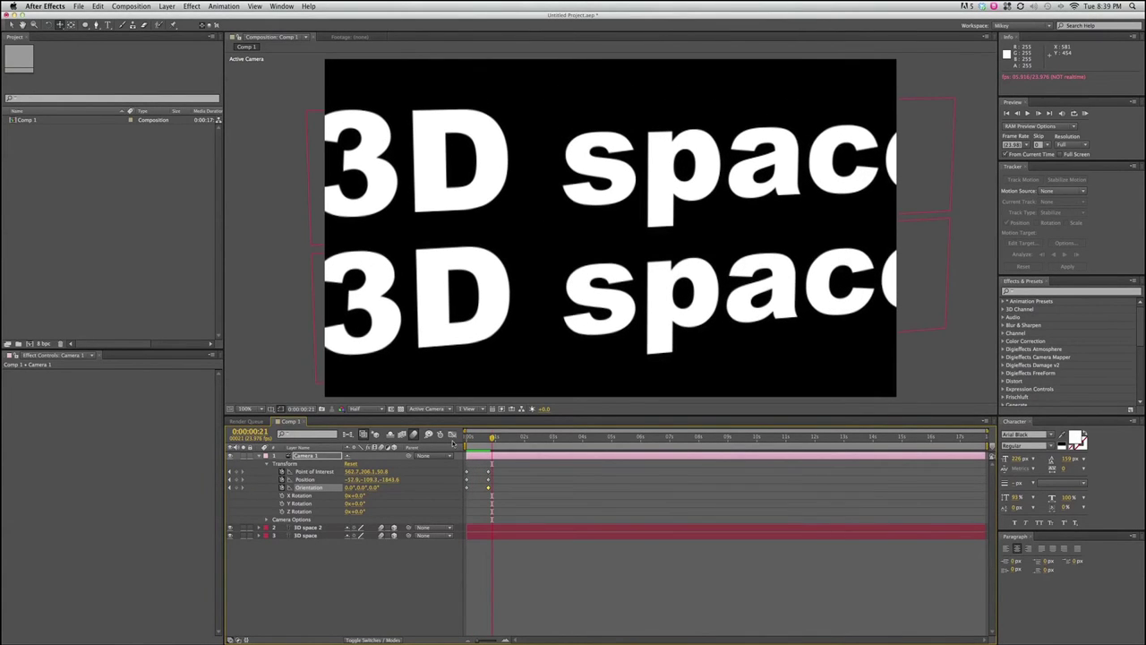
Step: Add a Spot light, Light 1, and aim its point of interest up onto the text
{"action": "left_click", "coordinate": [164, 6]}
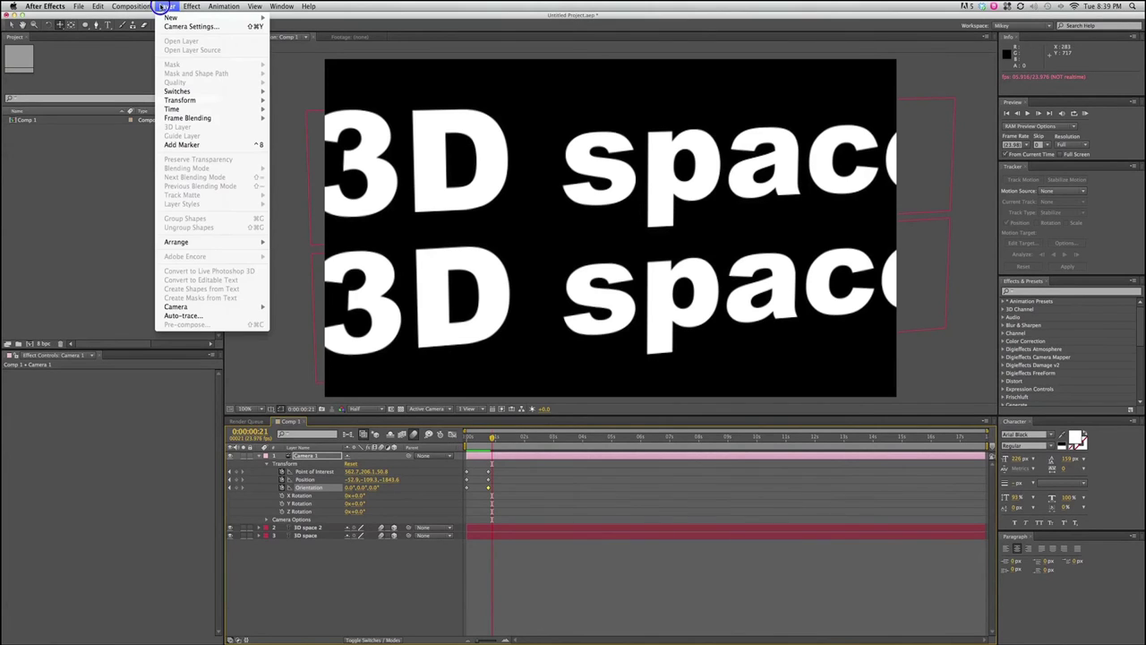
{"action": "mouse_move", "coordinate": [172, 18]}
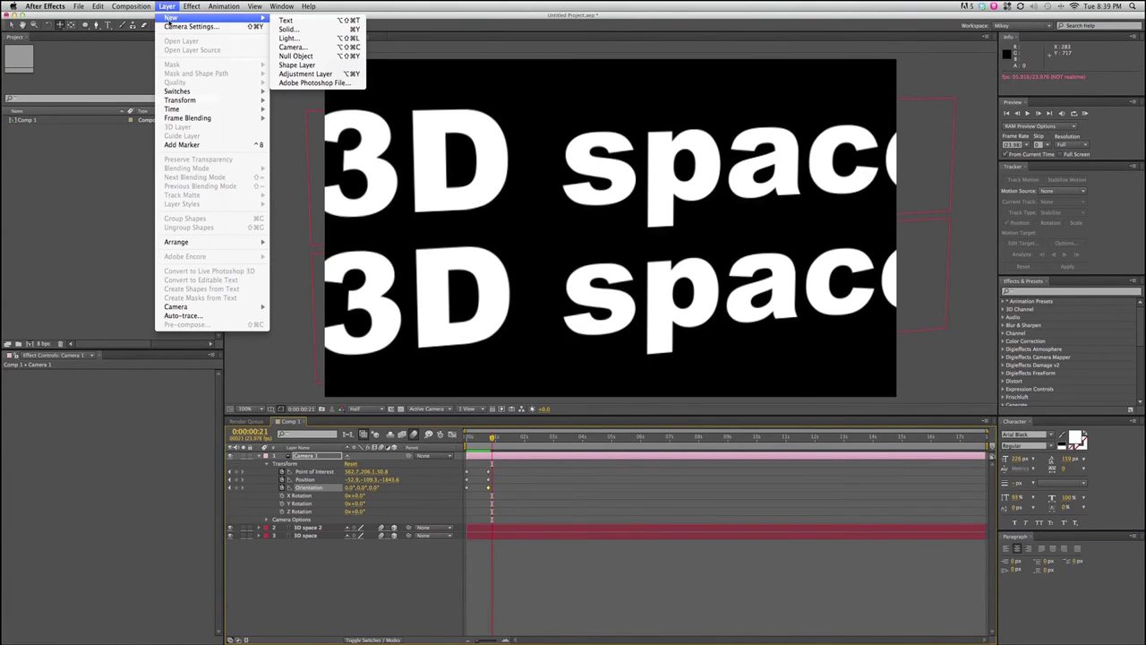
{"action": "left_click", "coordinate": [288, 38]}
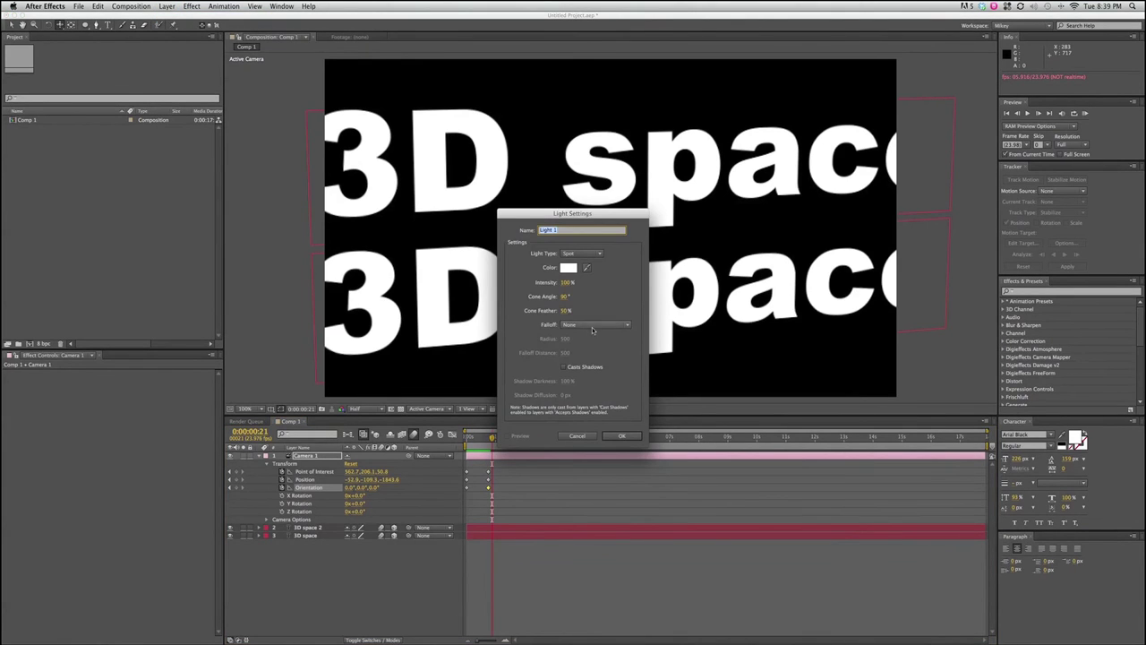
{"action": "left_click", "coordinate": [621, 435]}
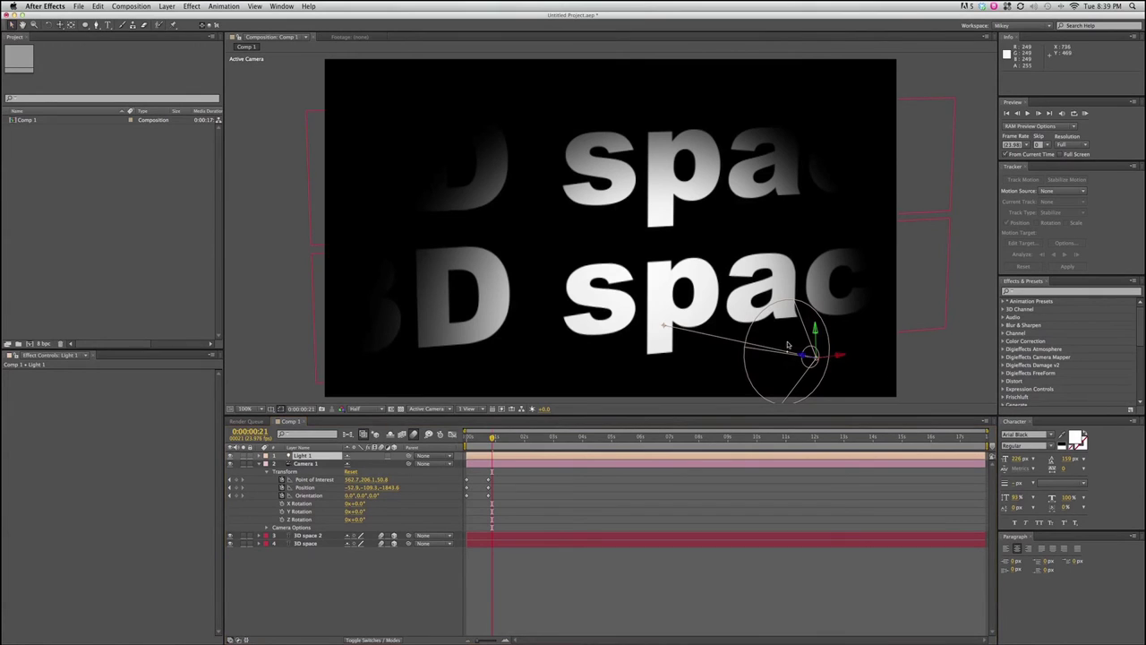
{"action": "mouse_move", "coordinate": [662, 326]}
{"action": "left_mouse_down"}
{"action": "mouse_move", "coordinate": [618, 215]}
{"action": "mouse_move", "coordinate": [708, 215]}
{"action": "mouse_move", "coordinate": [813, 263]}
{"action": "mouse_move", "coordinate": [708, 351]}
{"action": "mouse_move", "coordinate": [527, 302]}
{"action": "mouse_move", "coordinate": [489, 269]}
{"action": "mouse_move", "coordinate": [579, 243]}
{"action": "left_mouse_up"}
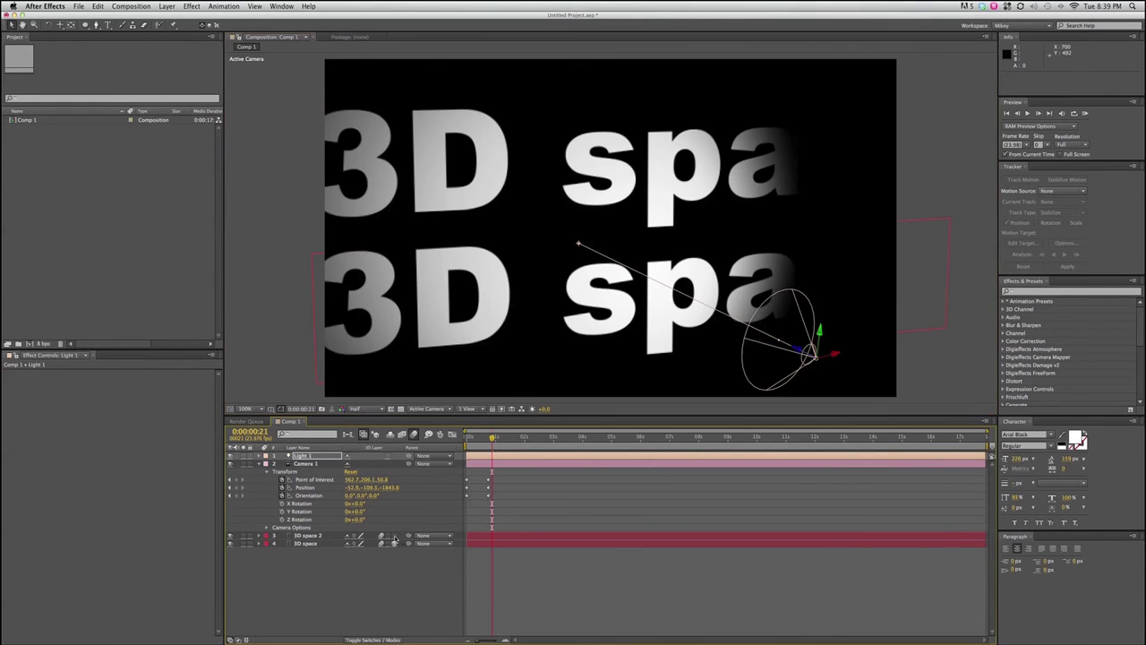
{"action": "left_click", "coordinate": [394, 535]}
Step: Re-enable 3D on the top text layer and reveal Light 1's Light Options
{"action": "left_click", "coordinate": [394, 535]}
{"action": "left_click", "coordinate": [258, 456]}
{"action": "left_click", "coordinate": [273, 463]}
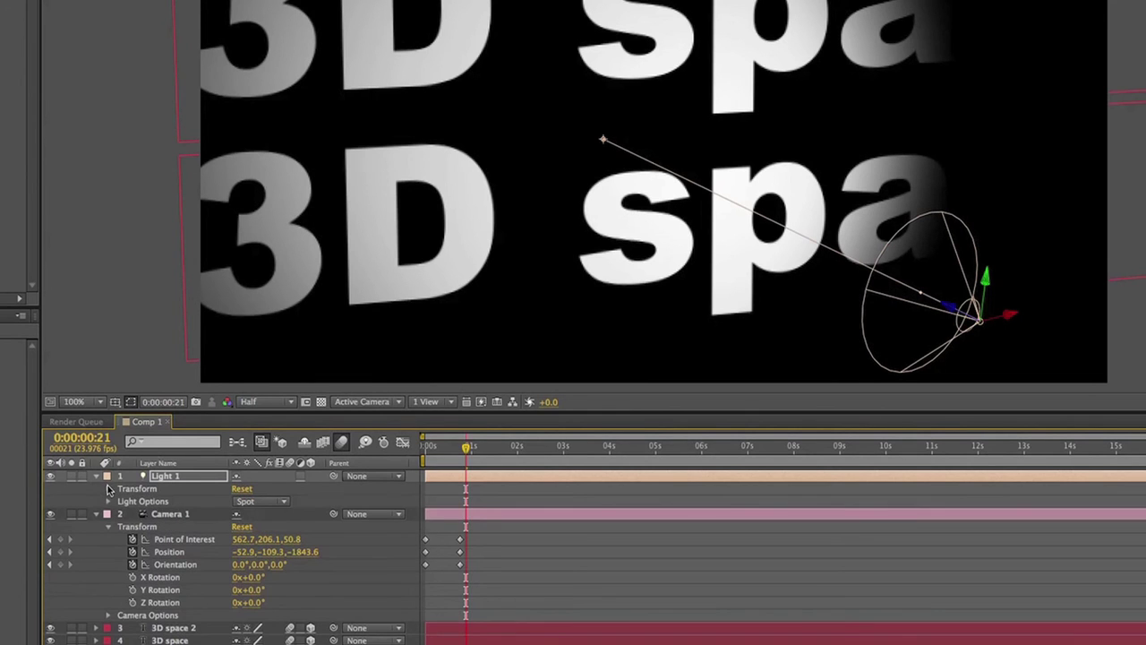
{"action": "left_click", "coordinate": [109, 502]}
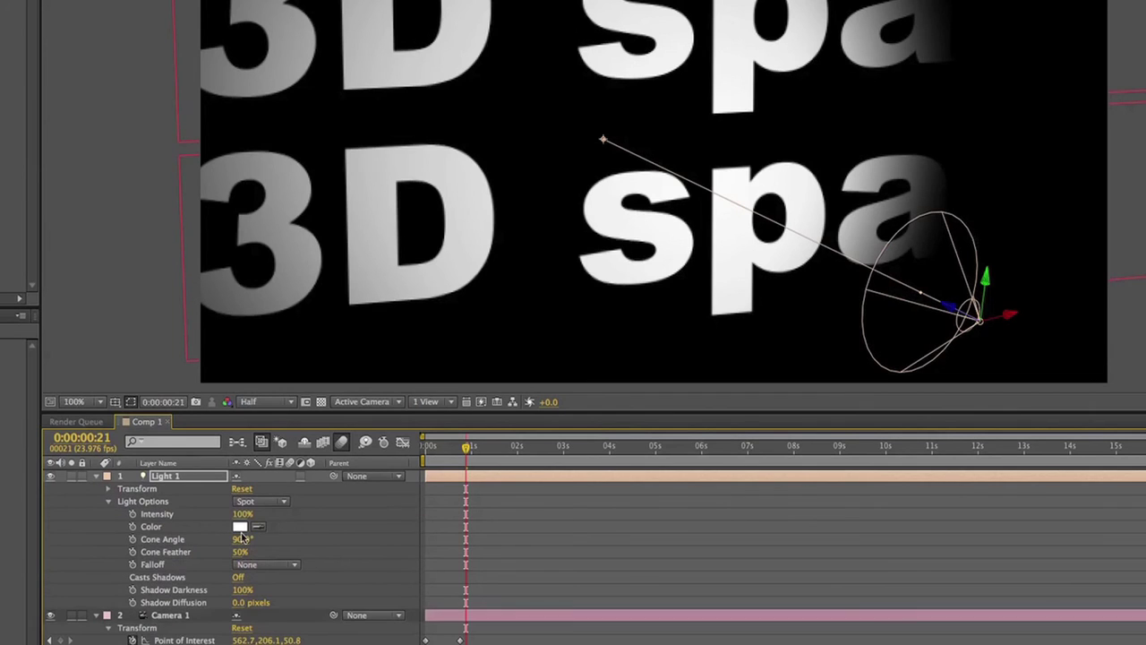
{"action": "left_click_drag", "start_coordinate": [243, 514], "coordinate": [571, 535]}
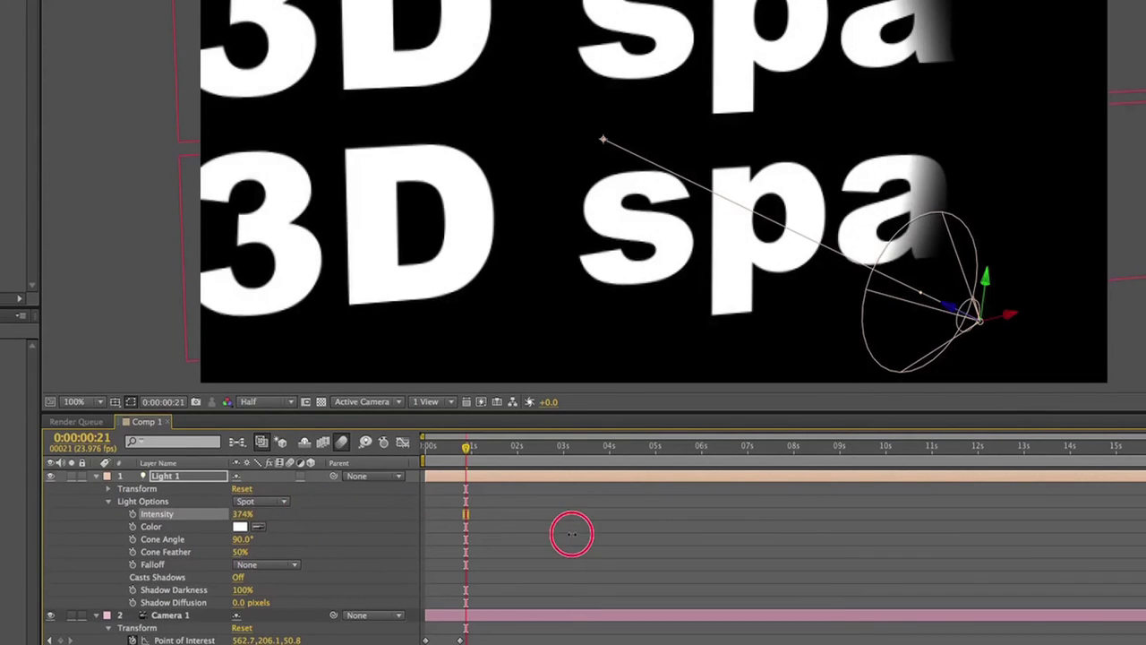
{"action": "left_click_drag", "start_coordinate": [571, 534], "coordinate": [179, 514]}
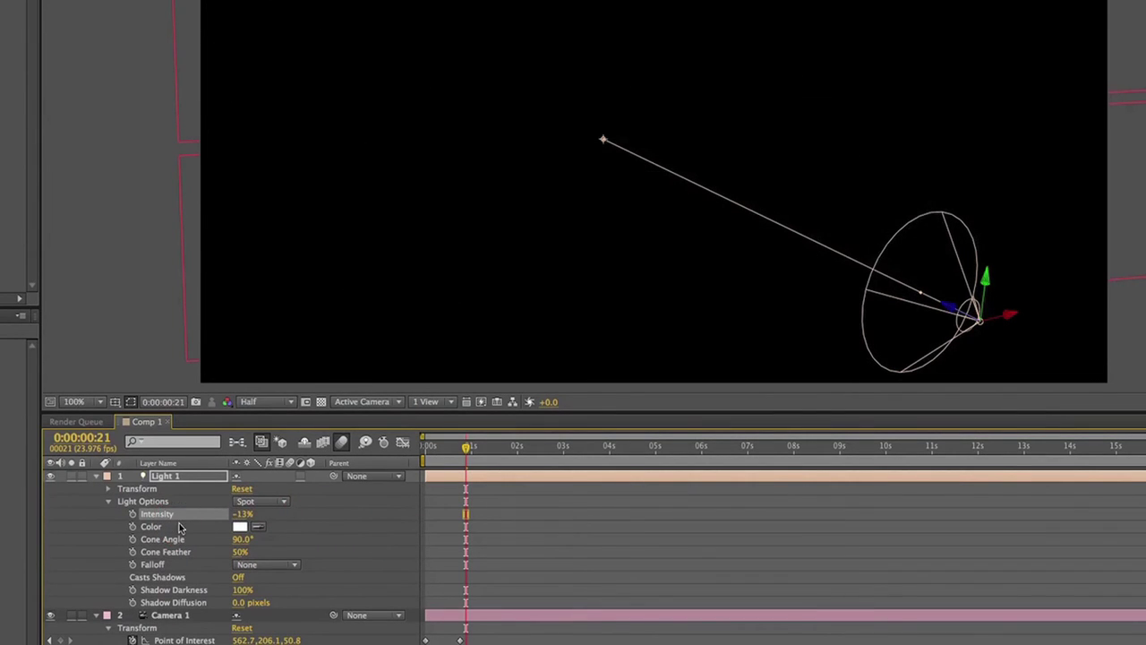
Step: Make Light 1 pink with about a 41° cone angle and 0% cone feather
{"action": "left_click", "coordinate": [240, 526]}
{"action": "mouse_move", "coordinate": [542, 310]}
{"action": "left_mouse_down"}
{"action": "mouse_move", "coordinate": [583, 186]}
{"action": "mouse_move", "coordinate": [511, 185]}
{"action": "left_mouse_up"}
{"action": "left_click", "coordinate": [735, 189]}
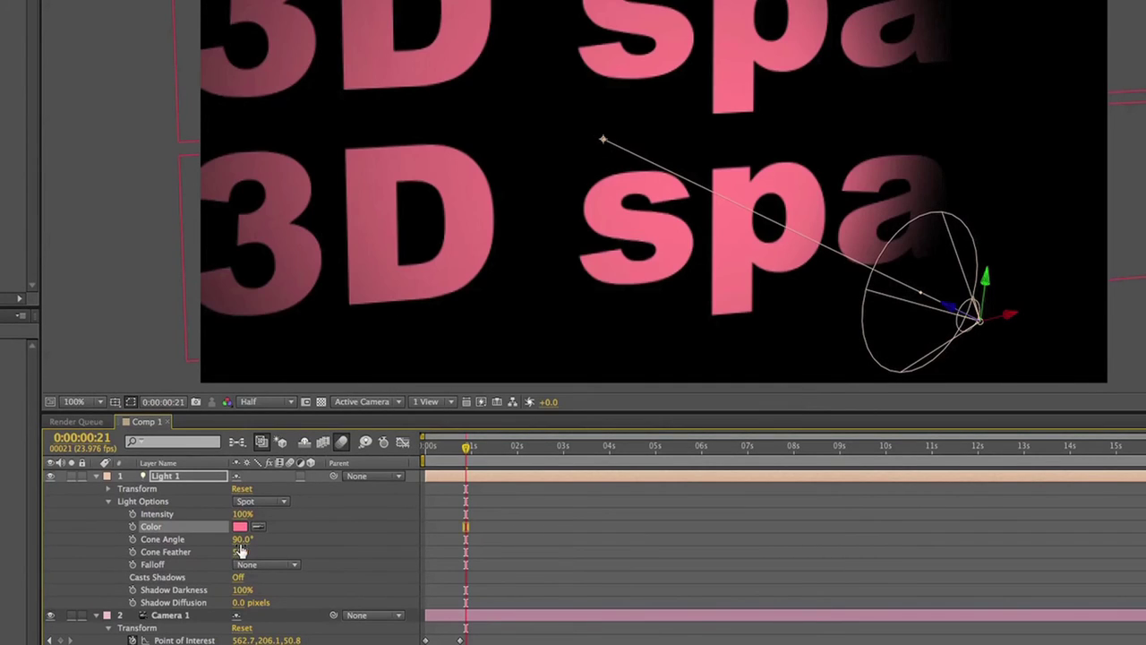
{"action": "mouse_move", "coordinate": [242, 539]}
{"action": "left_mouse_down"}
{"action": "mouse_move", "coordinate": [286, 541]}
{"action": "mouse_move", "coordinate": [204, 542]}
{"action": "mouse_move", "coordinate": [409, 549]}
{"action": "left_mouse_up"}
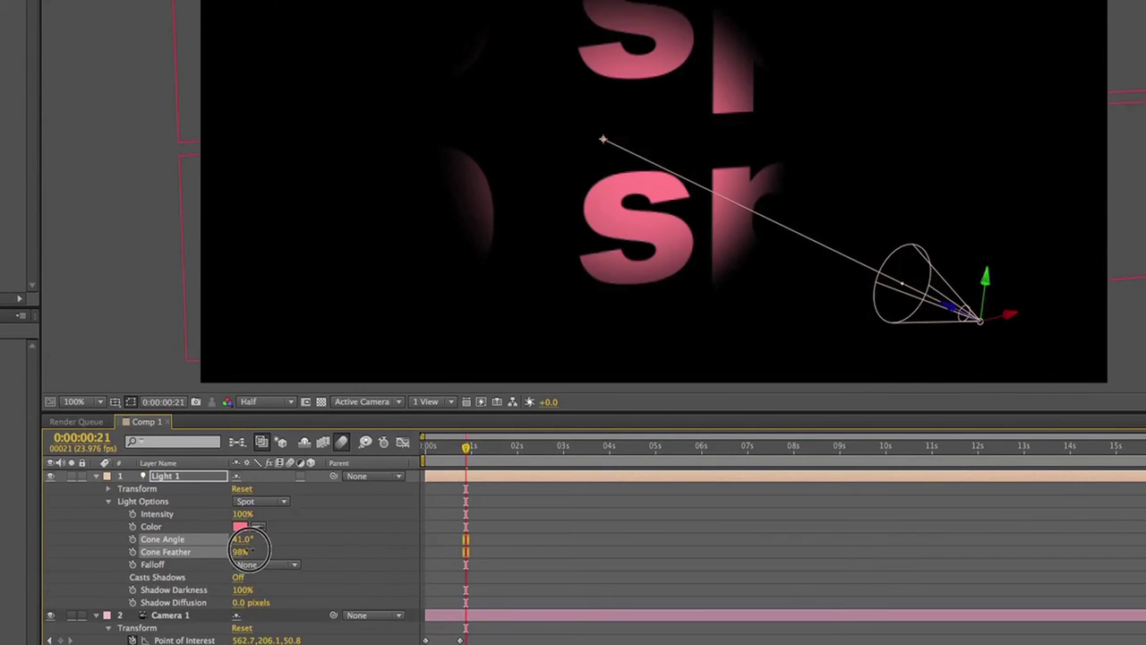
{"action": "left_click_drag", "start_coordinate": [249, 545], "coordinate": [51, 543]}
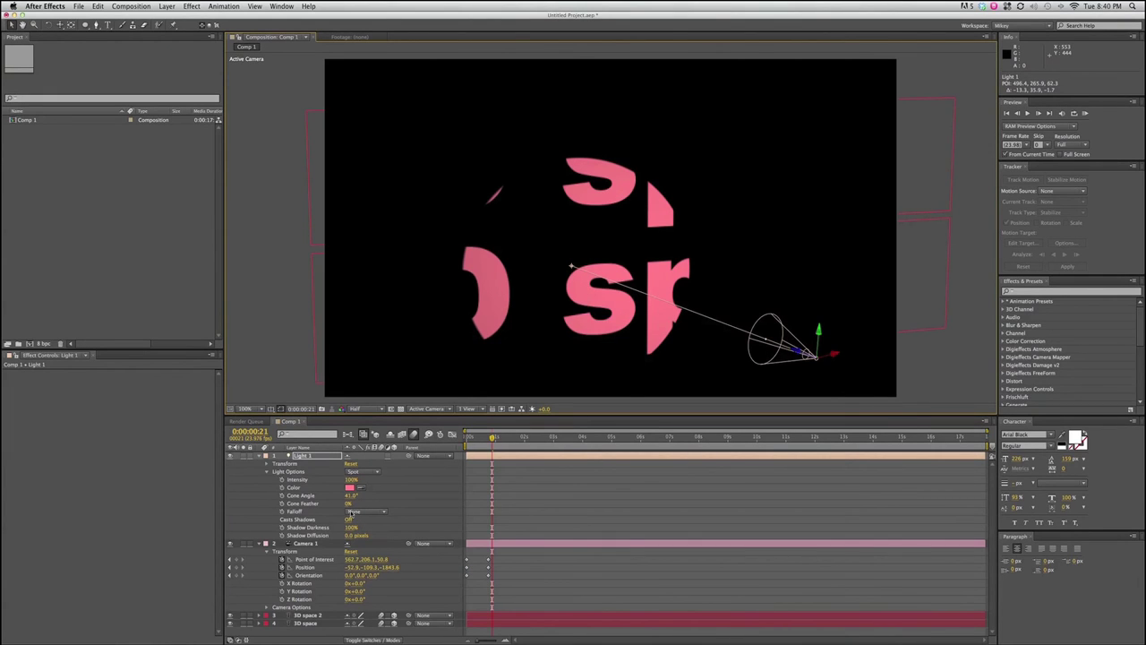
Step: Set Accepts Lights to Off in the '3D space 2' layer's Material Options
{"action": "left_click", "coordinate": [267, 472]}
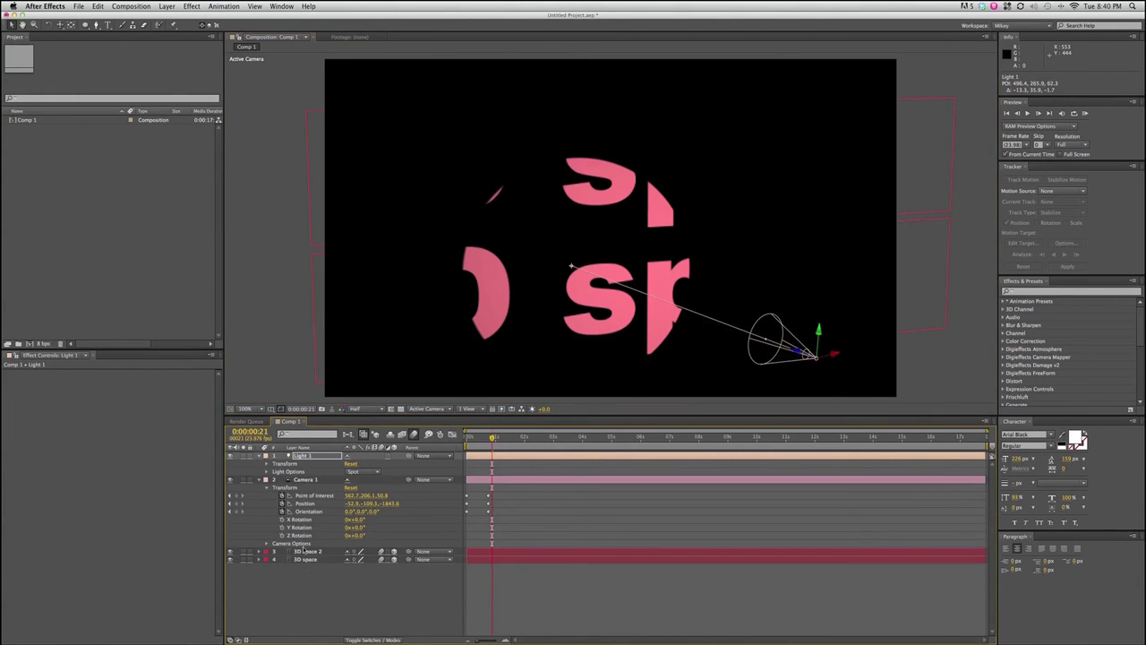
{"action": "left_click", "coordinate": [306, 552]}
{"action": "left_click", "coordinate": [259, 552]}
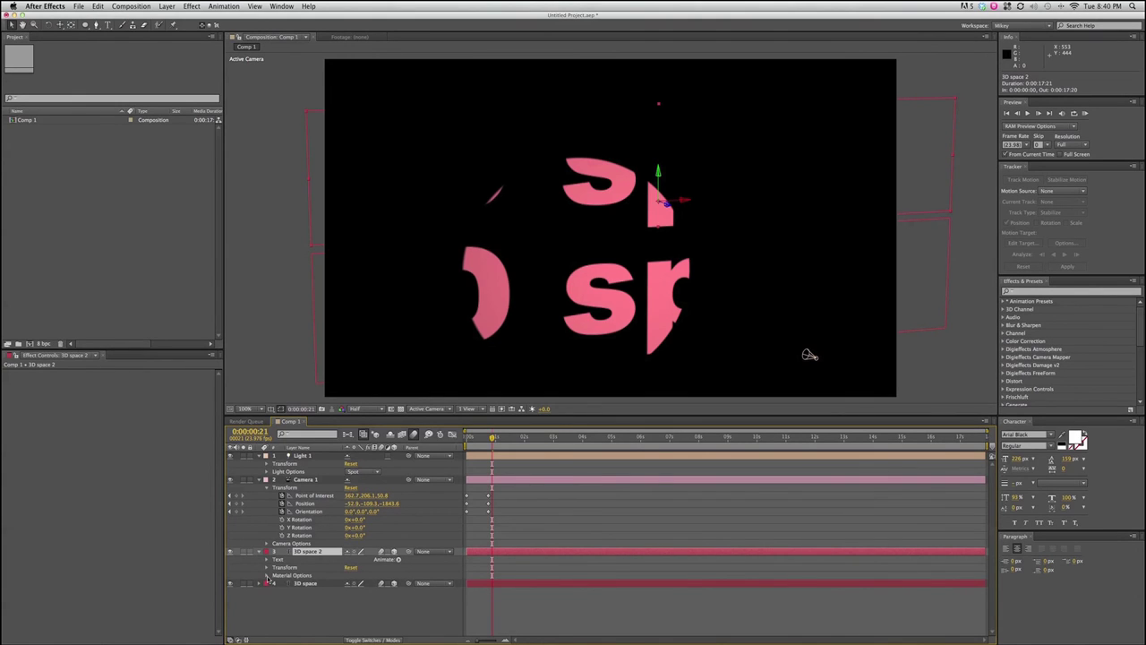
{"action": "left_click", "coordinate": [266, 576]}
{"action": "scroll", "coordinate": [265, 567], "scroll_direction": "down", "scroll_amount": 1}
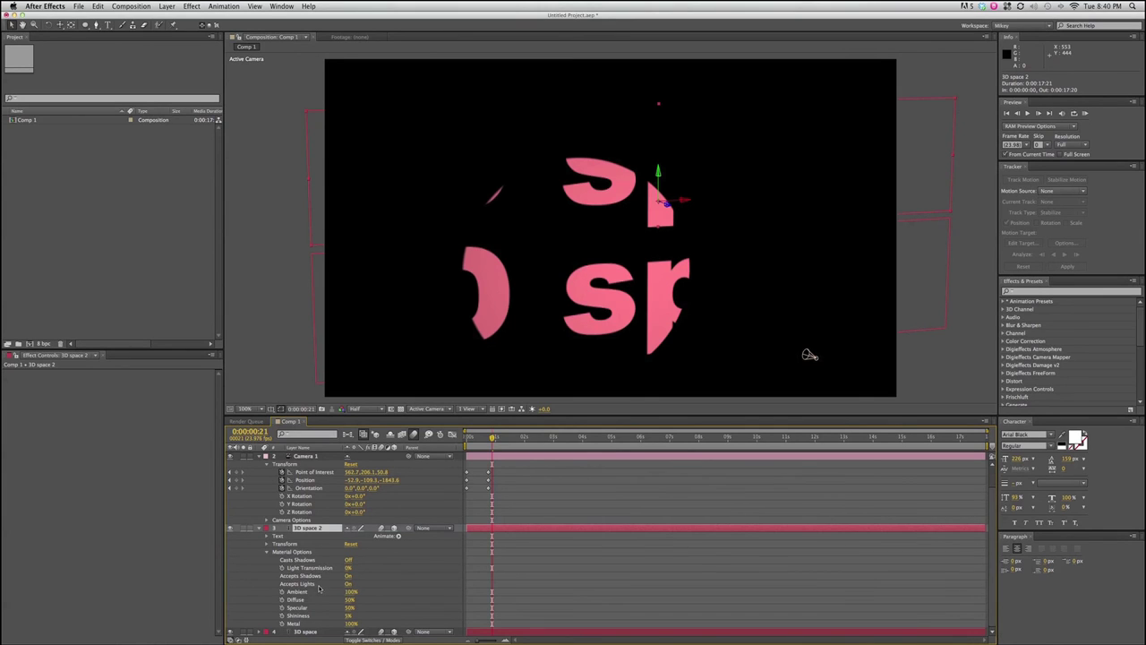
{"action": "left_click", "coordinate": [349, 585]}
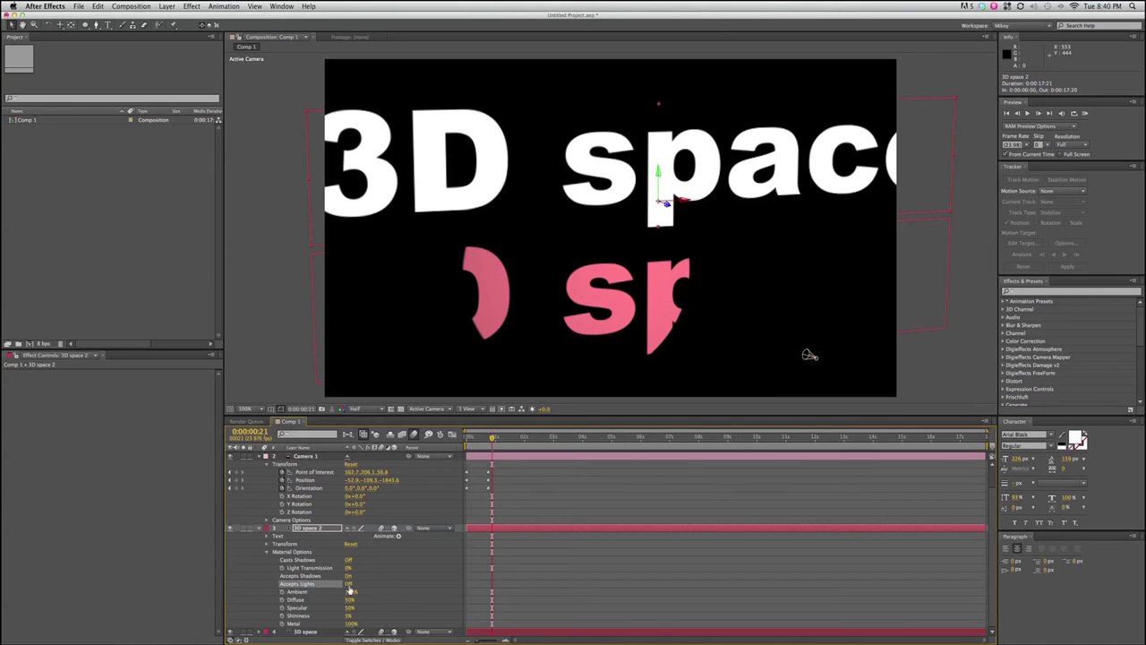
Step: Orbit the camera to compare the white top line with the pink-lit lower line
{"action": "key", "text": "c"}
{"action": "mouse_move", "coordinate": [564, 235]}
{"action": "left_mouse_down"}
{"action": "mouse_move", "coordinate": [617, 236]}
{"action": "mouse_move", "coordinate": [537, 210]}
{"action": "mouse_move", "coordinate": [429, 214]}
{"action": "left_mouse_up"}
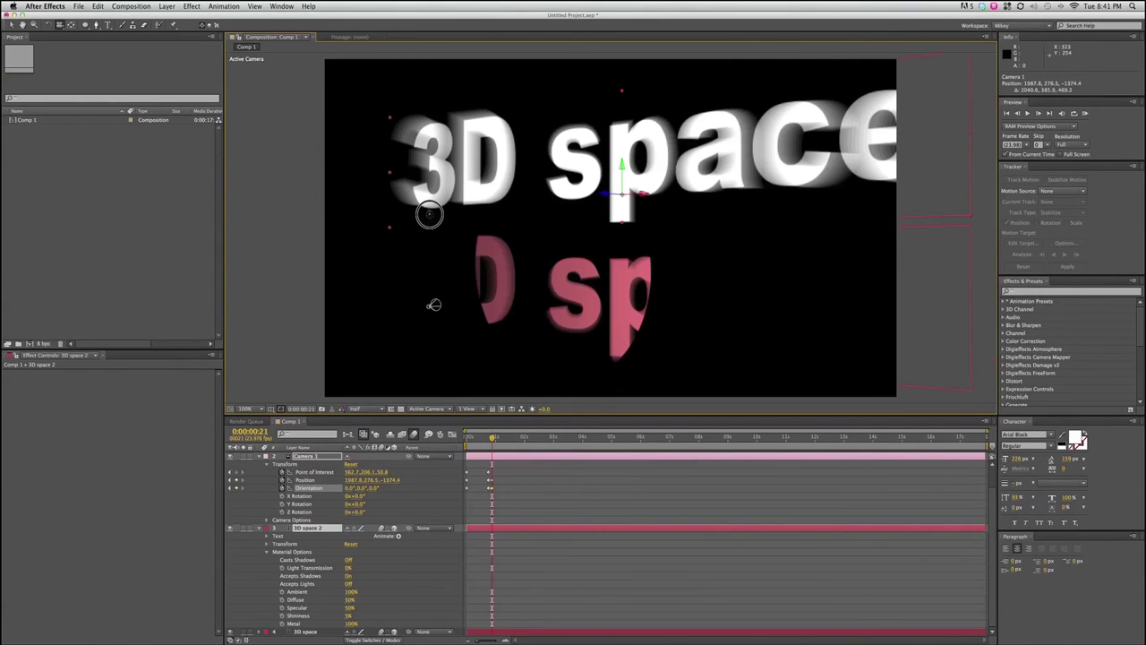
{"action": "mouse_move", "coordinate": [433, 305]}
{"action": "left_mouse_down"}
{"action": "mouse_move", "coordinate": [406, 316]}
{"action": "mouse_move", "coordinate": [743, 358]}
{"action": "left_mouse_up"}
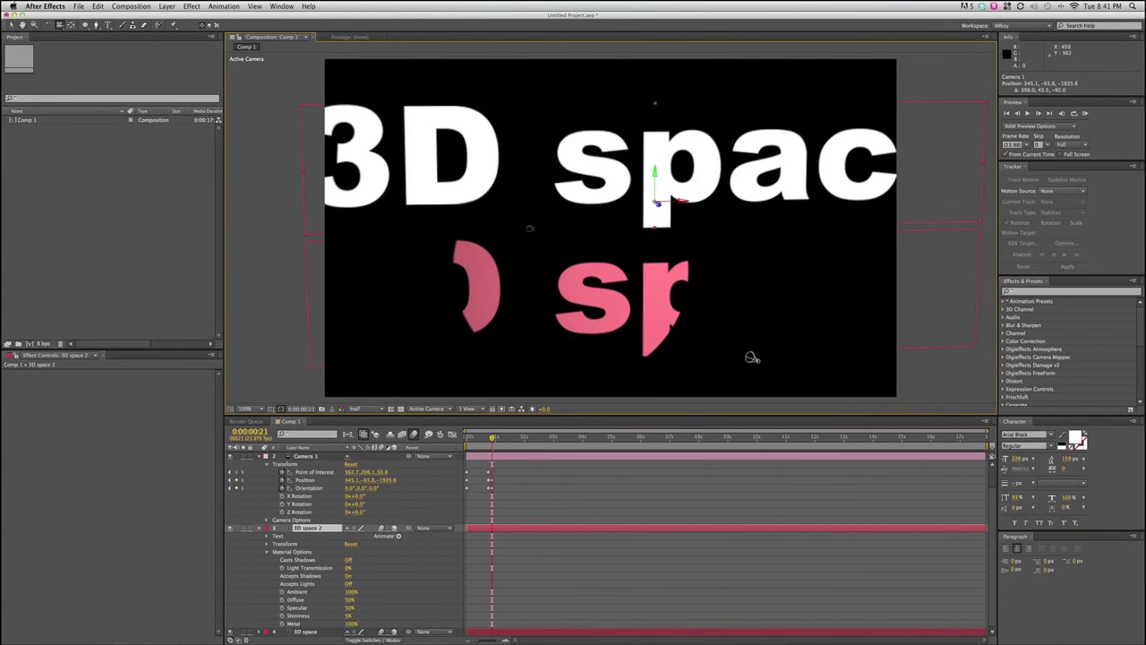